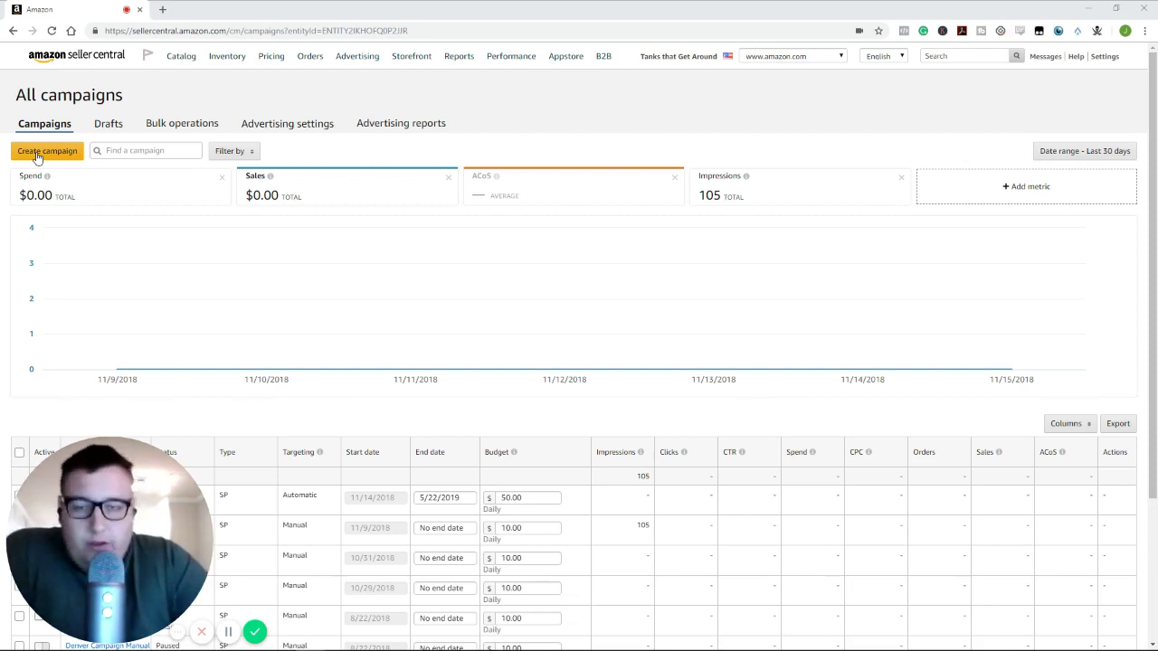
Step: Start a new Sponsored Products campaign named 'BFCM Prospecting'
click(31, 152)
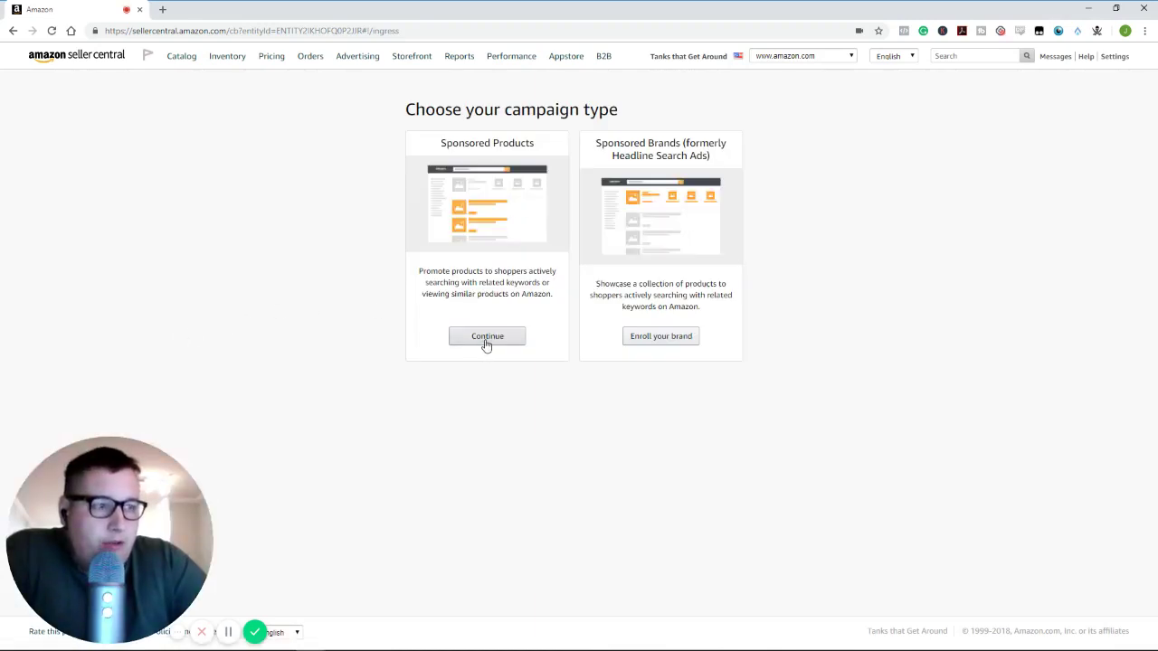
click(485, 342)
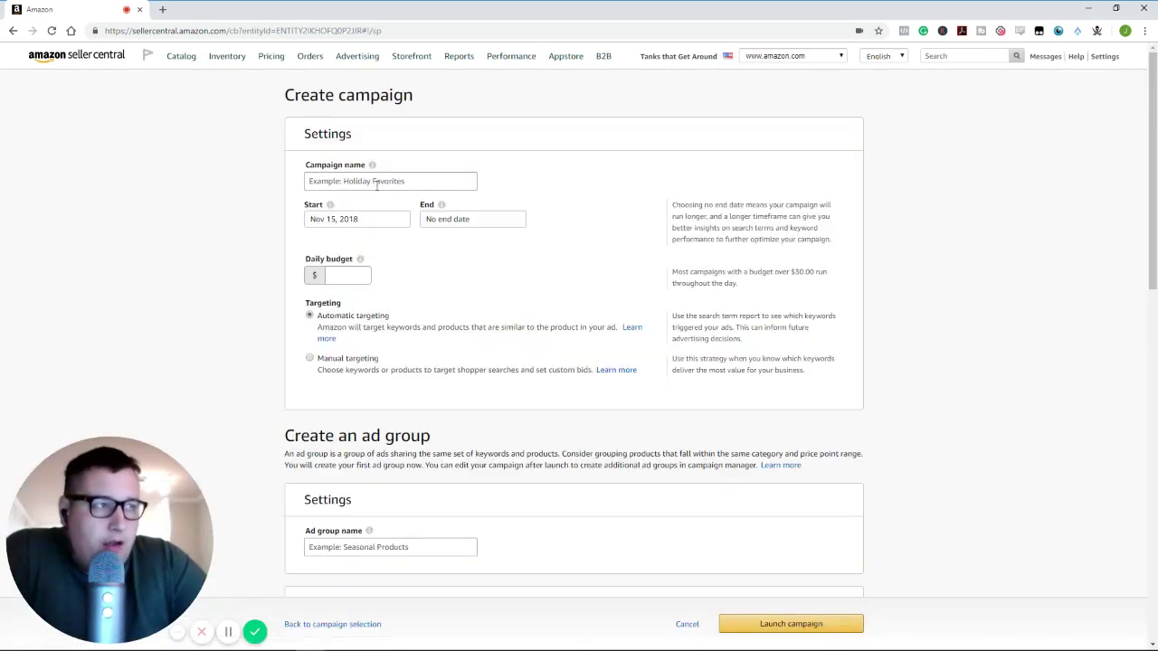
click(393, 182)
text(T)
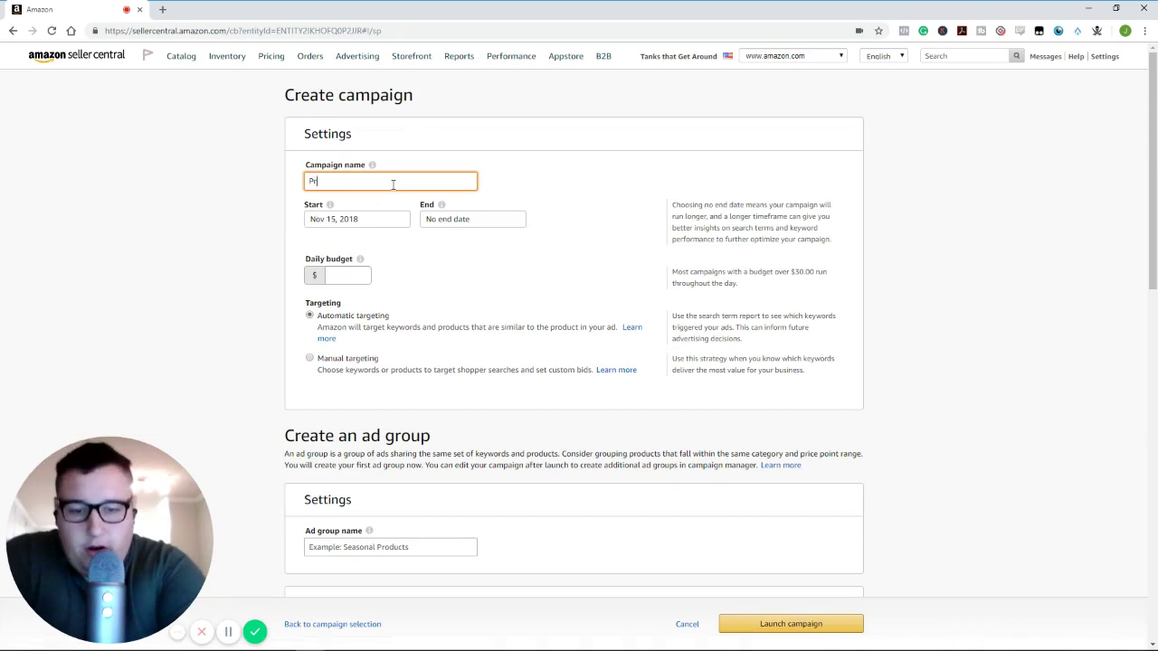
key(BackSpace)
text(BFCM)
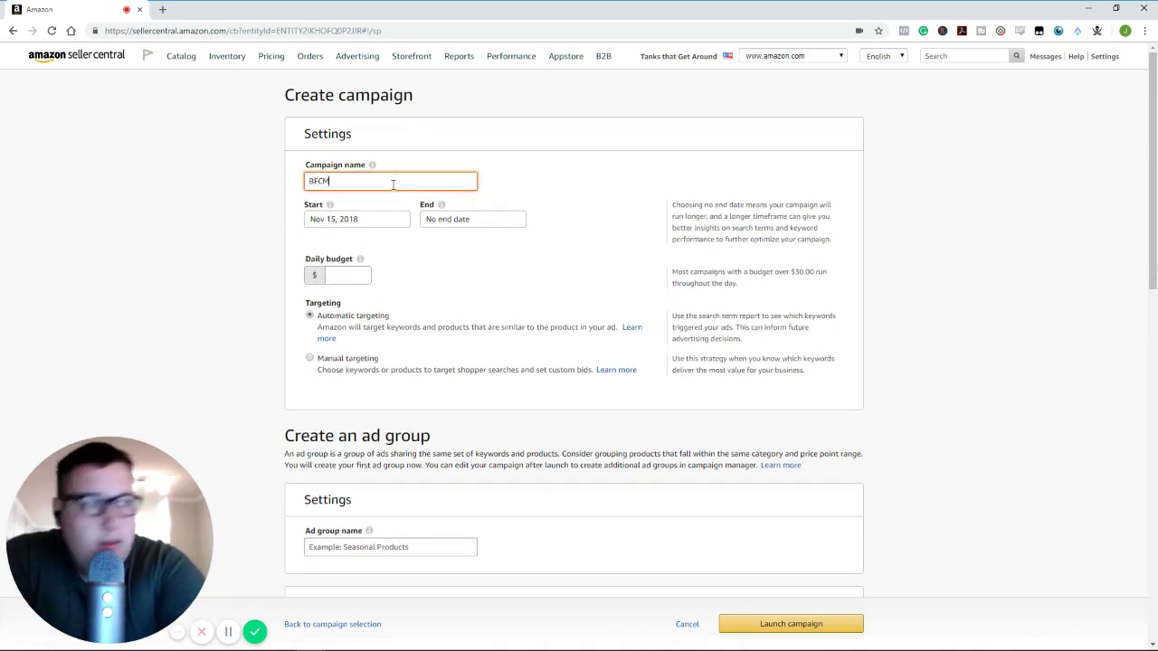
text( Prospect)
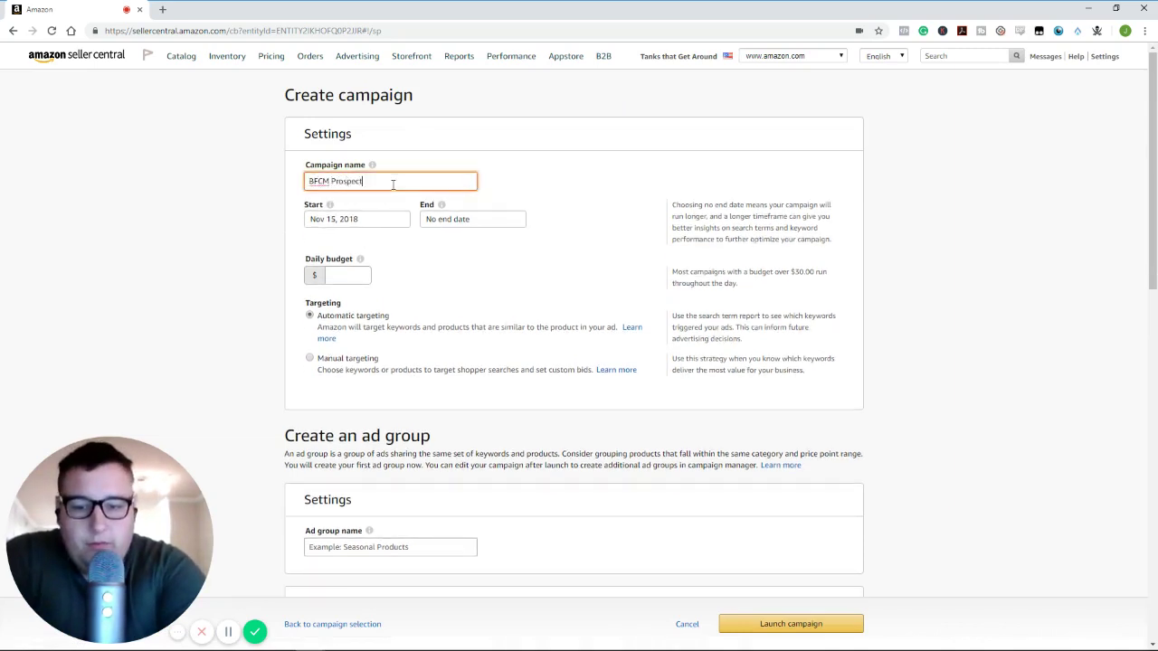
text(ing)
click(359, 259)
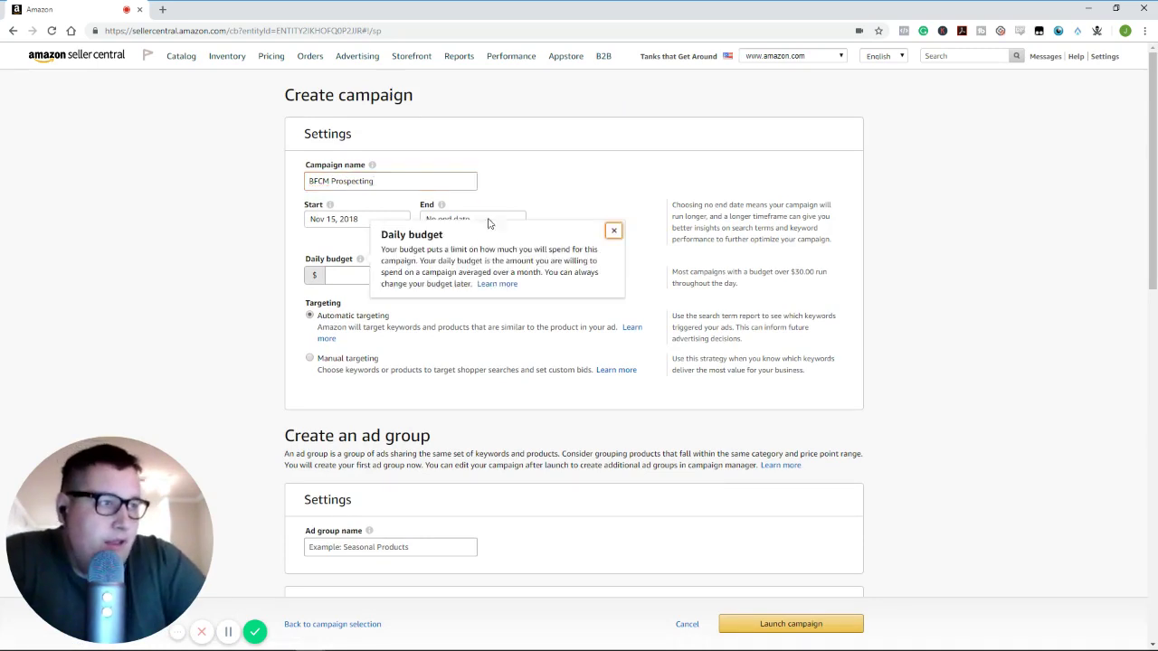
click(594, 199)
mouse_move(1129, 644)
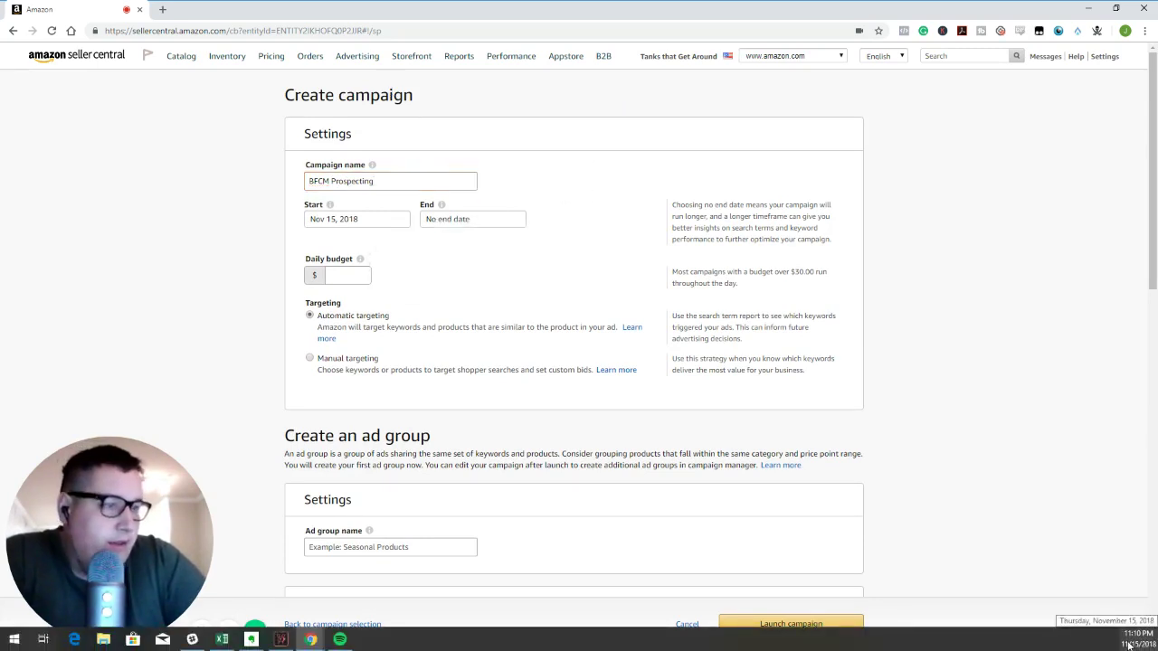
Step: Set the campaign end date to Nov 21, 2018
click(1129, 644)
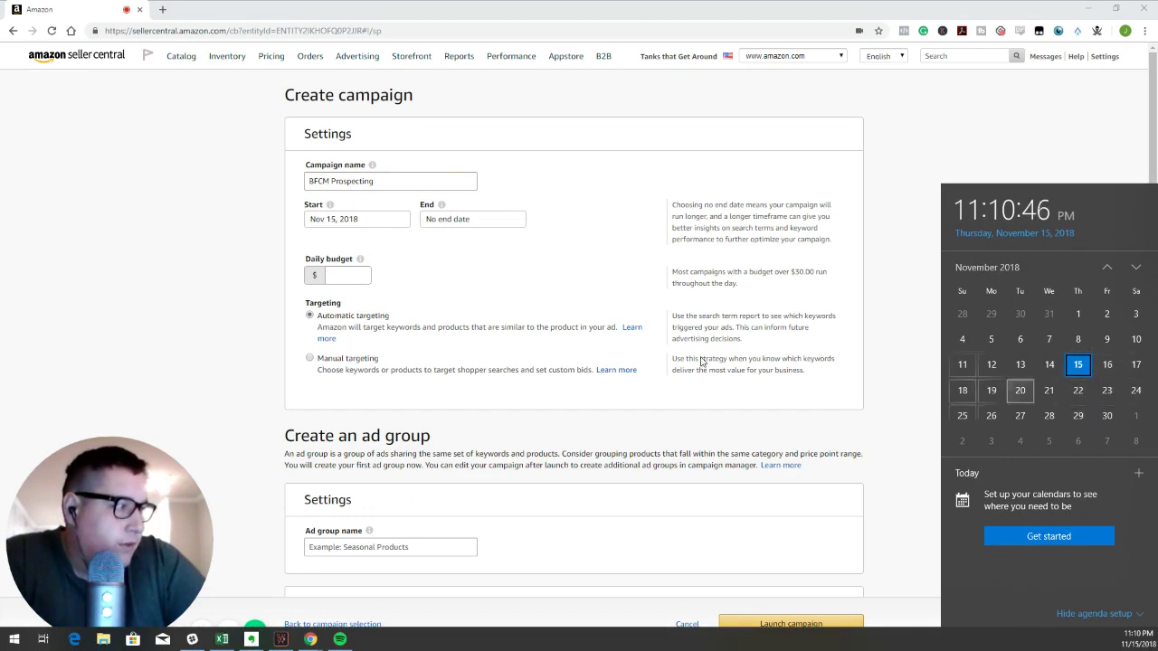
click(465, 221)
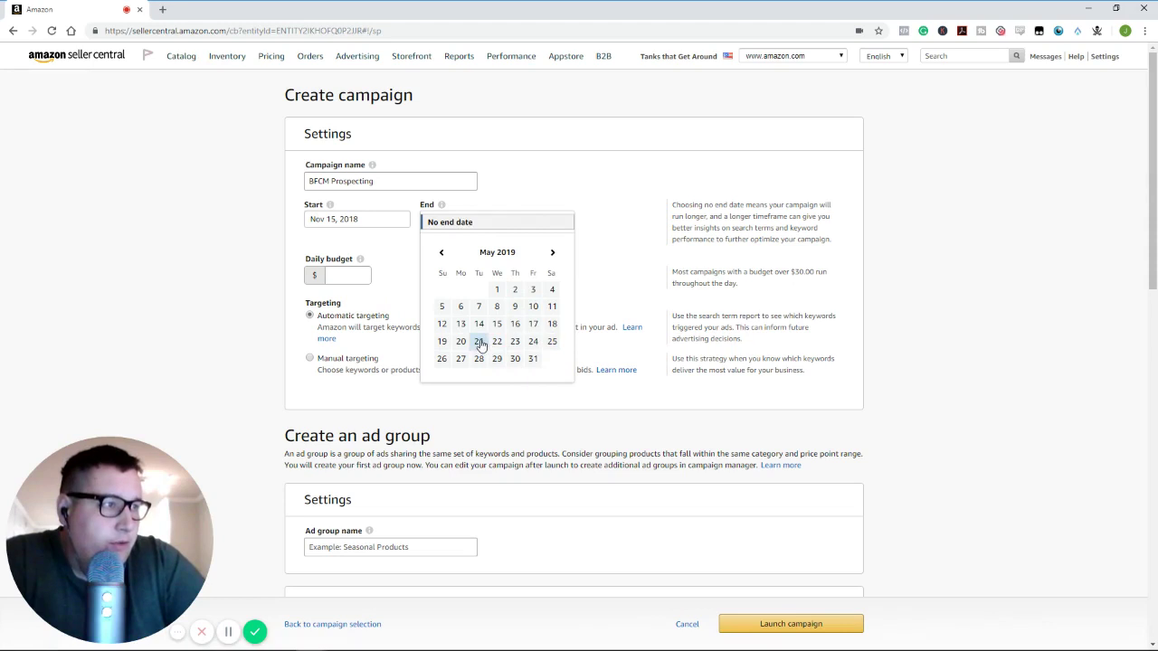
click(442, 254)
click(442, 253)
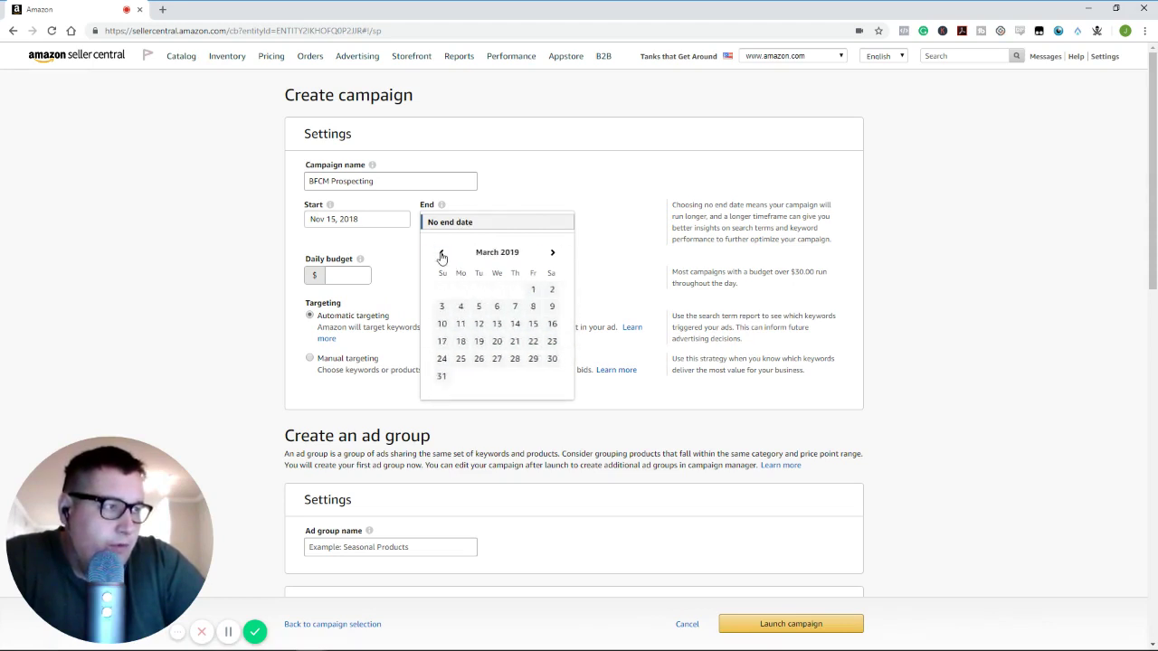
click(441, 253)
click(442, 253)
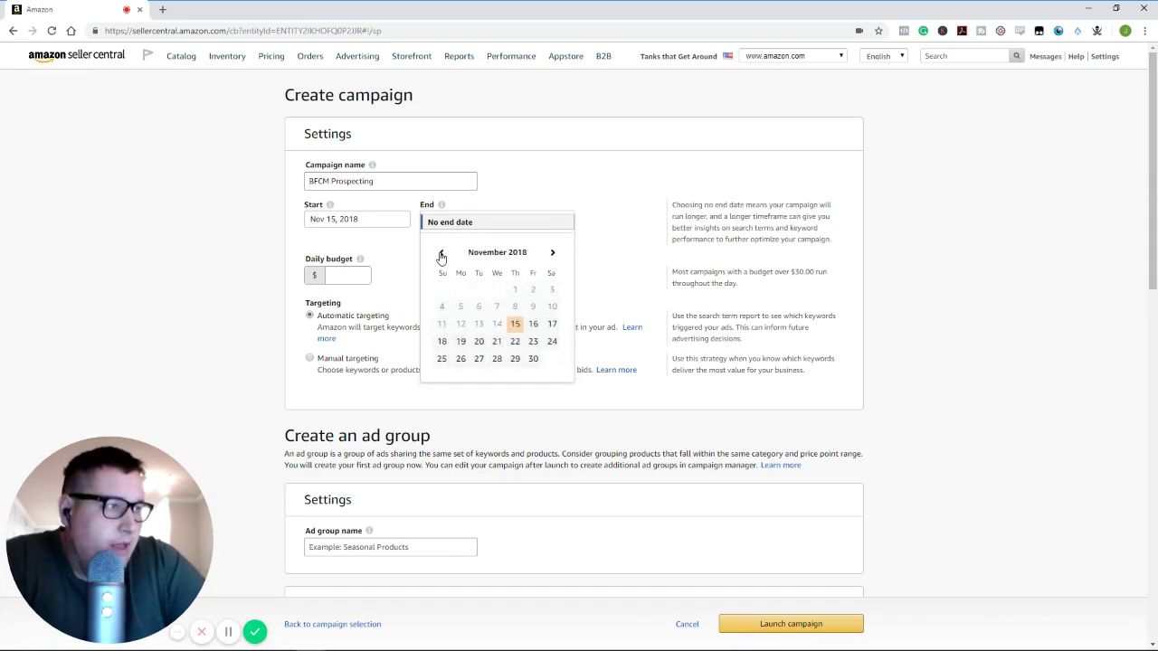
click(496, 343)
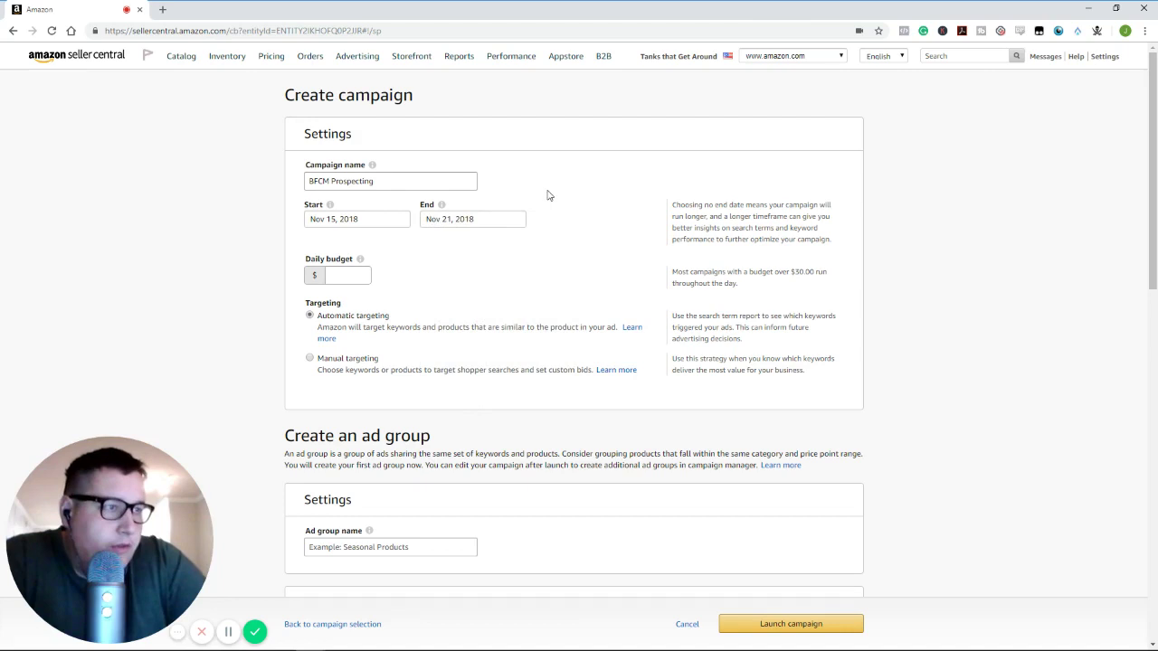
Step: Enter 100.00 as the BFCM Prospecting campaign's daily budget
click(351, 277)
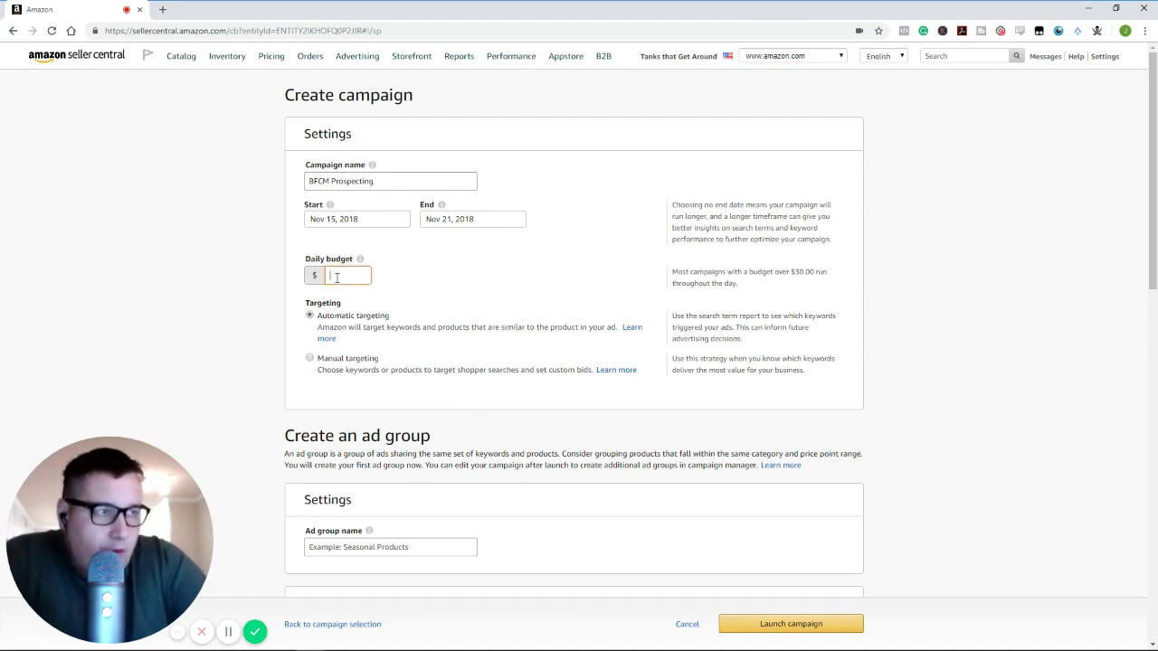
text(100)
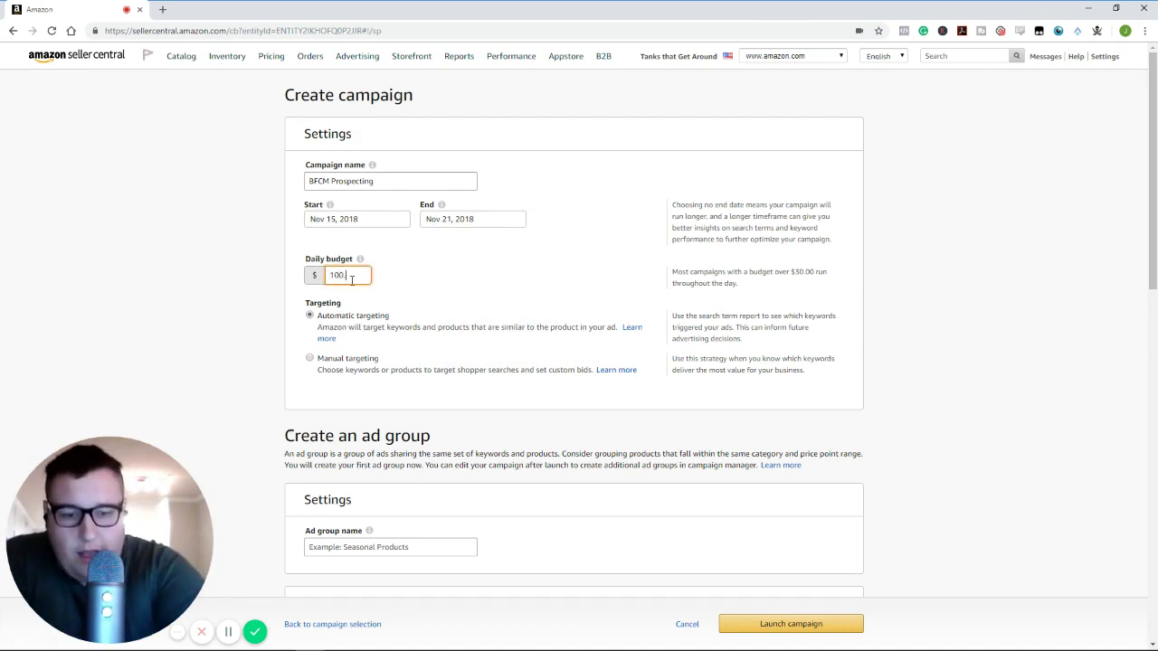
text(.00)
click(607, 277)
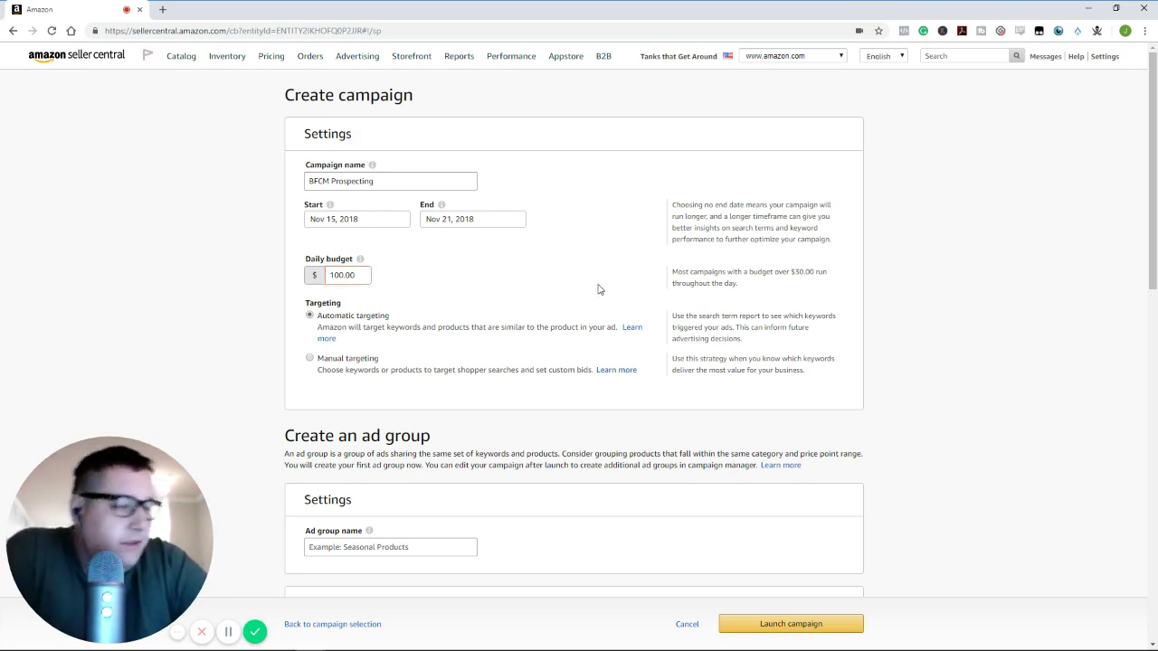
drag(432, 266, 524, 342)
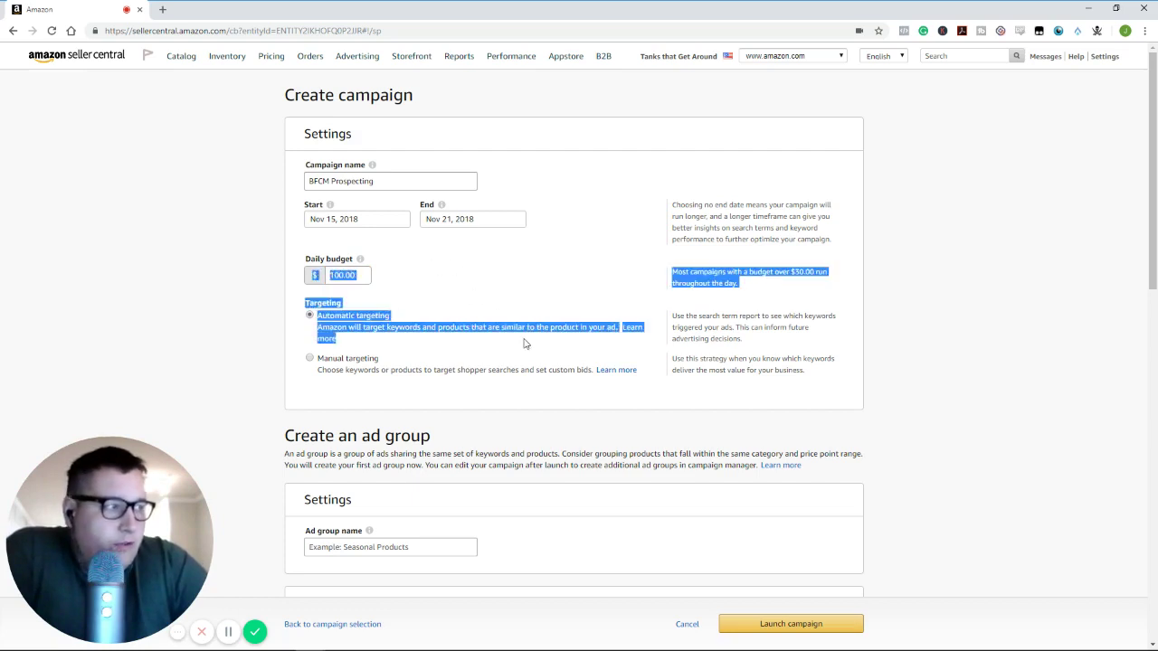
click(525, 344)
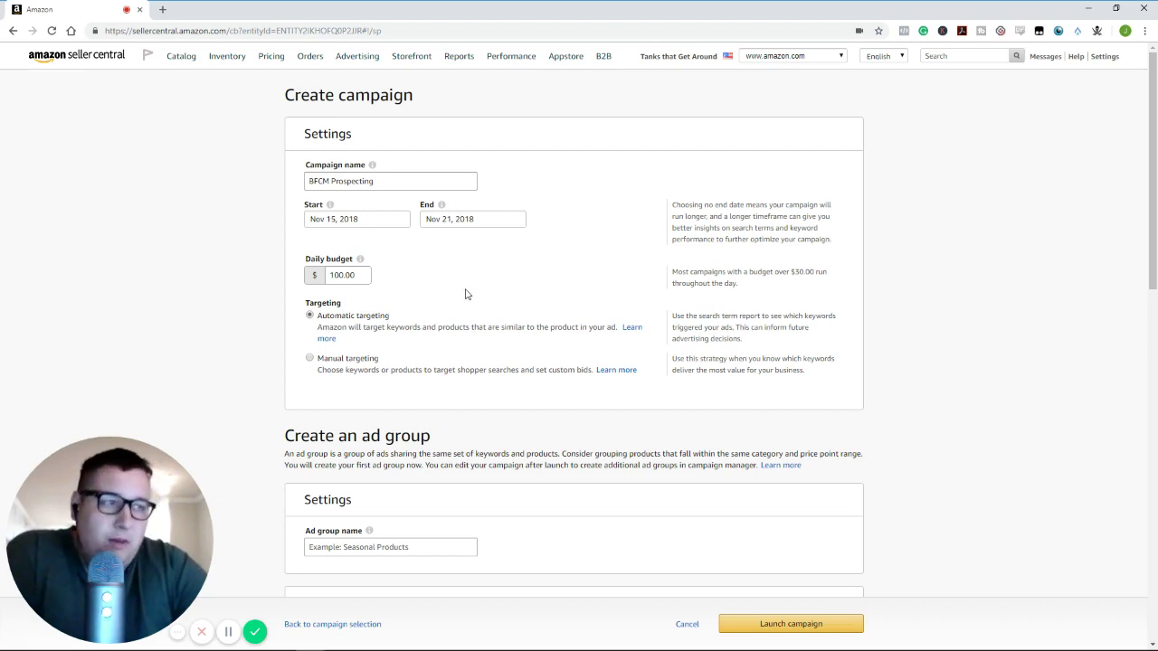
Step: Name the ad group 'BFCM'
scroll(466, 294, down, 2)
scroll(465, 297, down, 1)
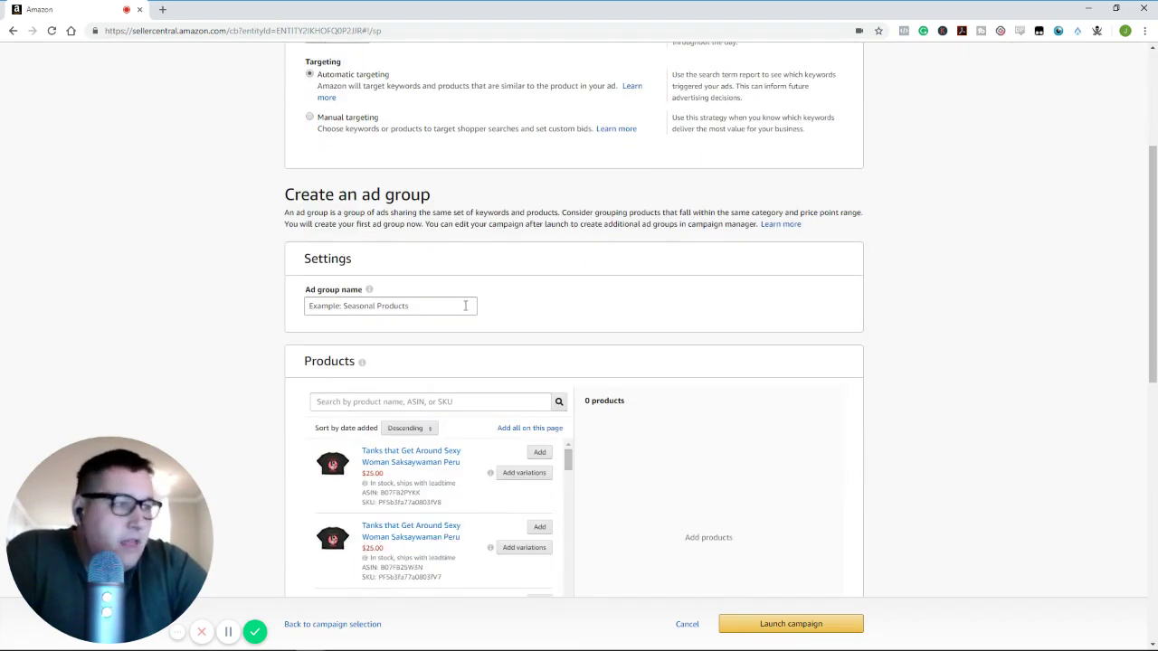
click(417, 305)
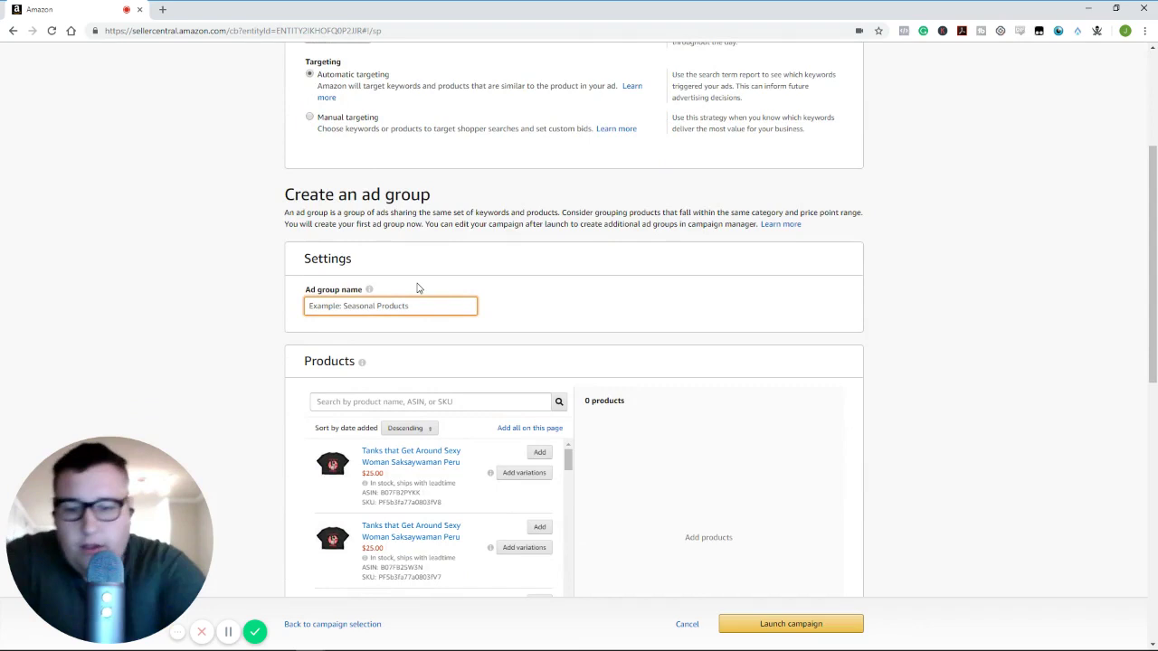
text(BFCM)
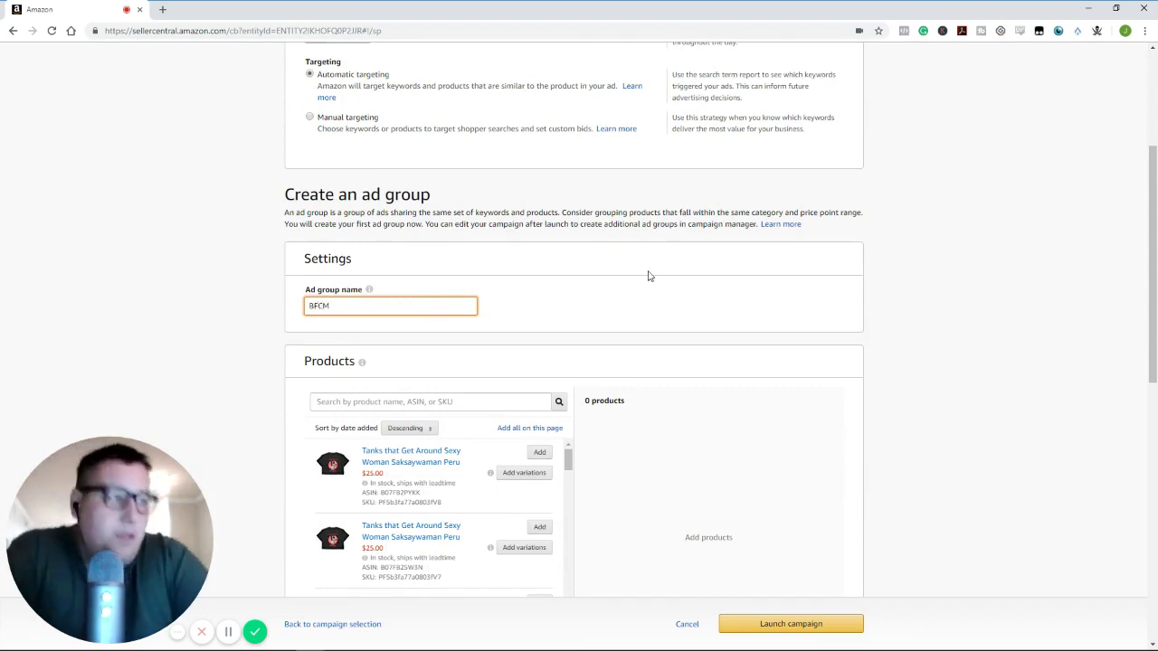
scroll(317, 271, down, 3)
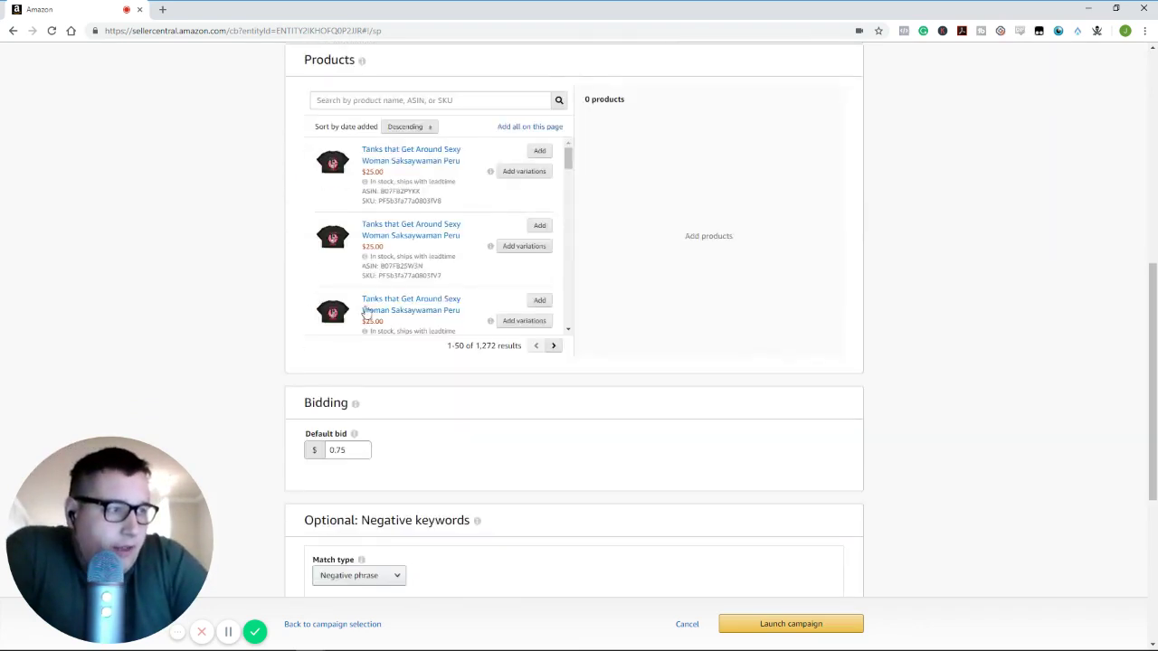
scroll(389, 300, up, 2)
Step: Search products for beer and add the Beer England crop top and tank tops
click(385, 282)
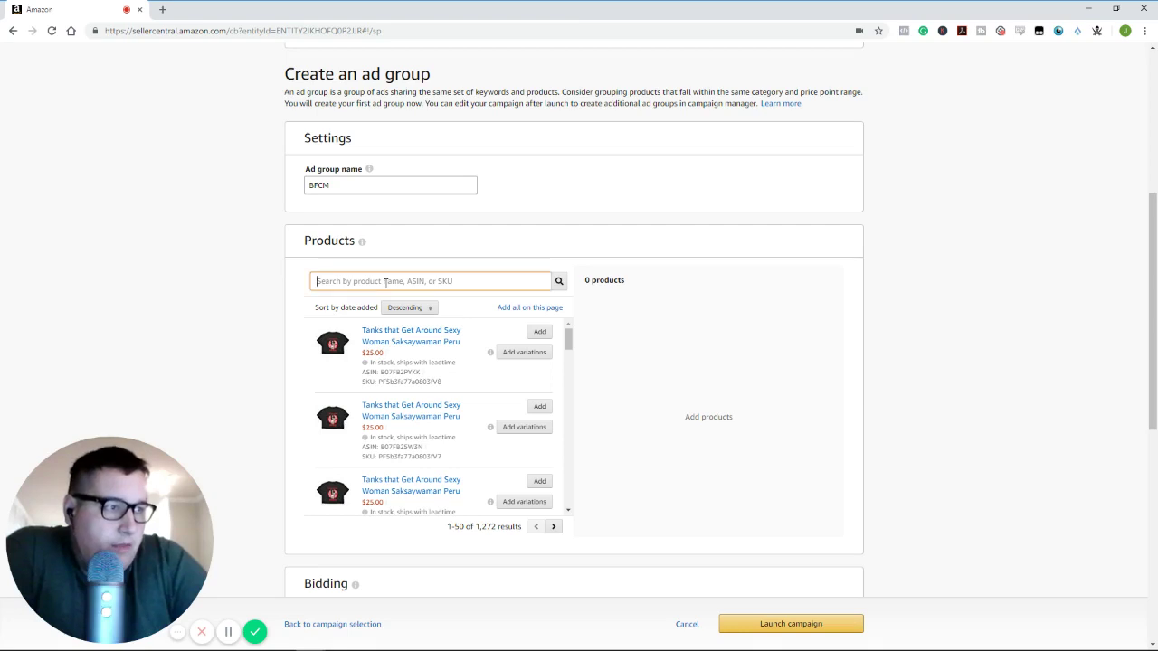
text(beer)
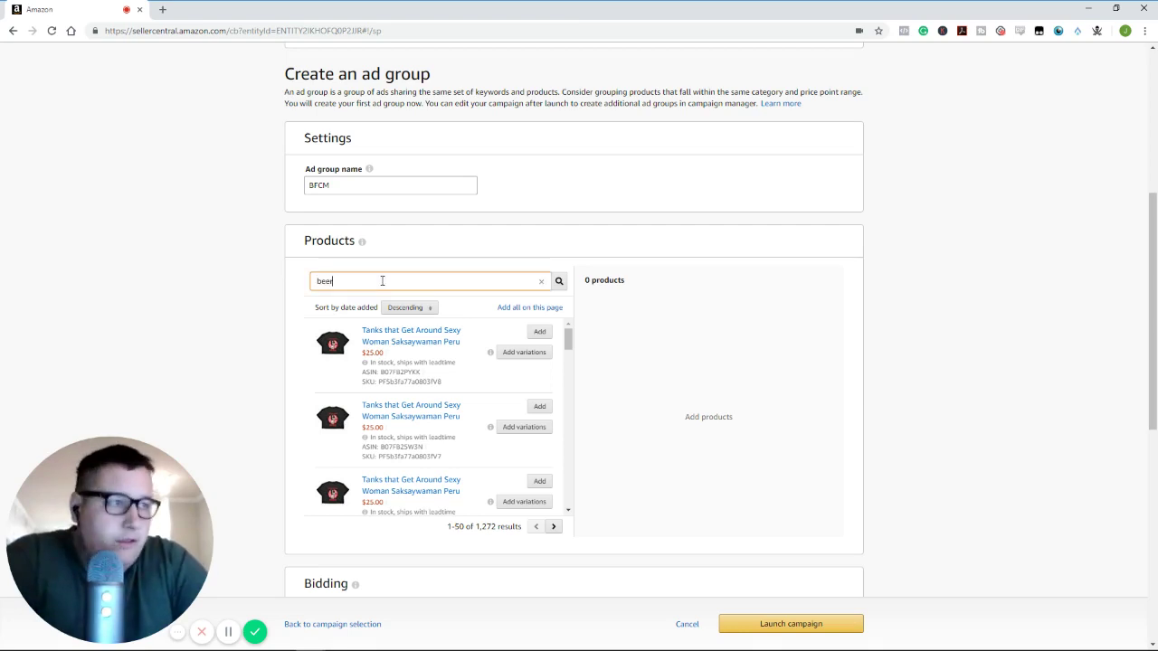
click(558, 281)
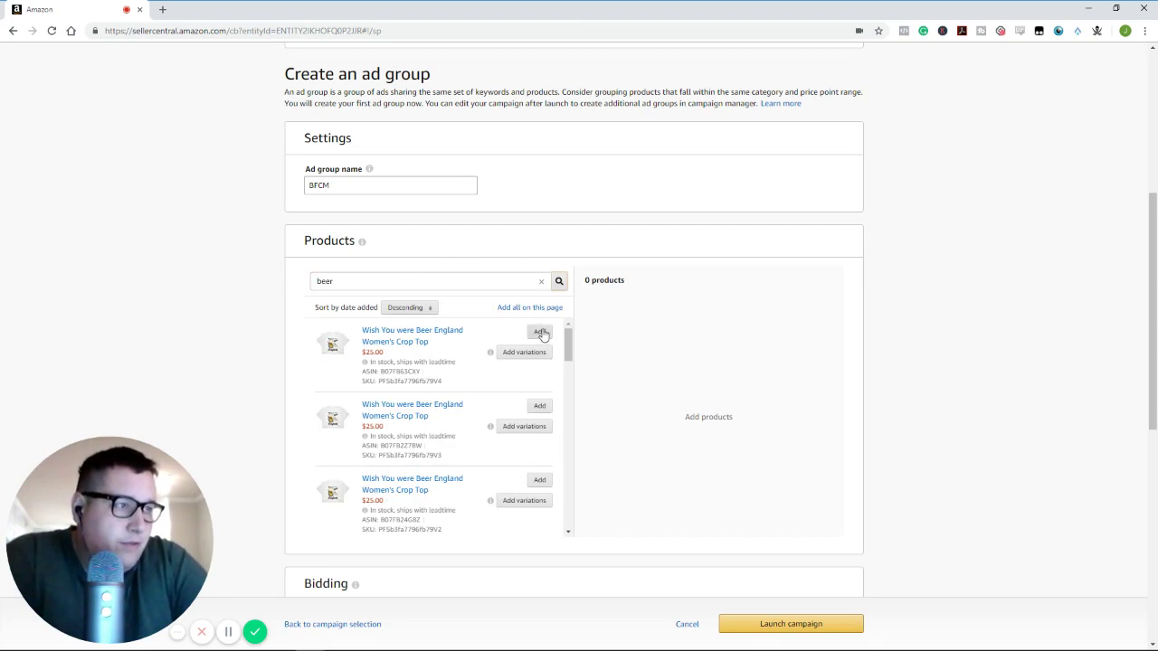
click(540, 333)
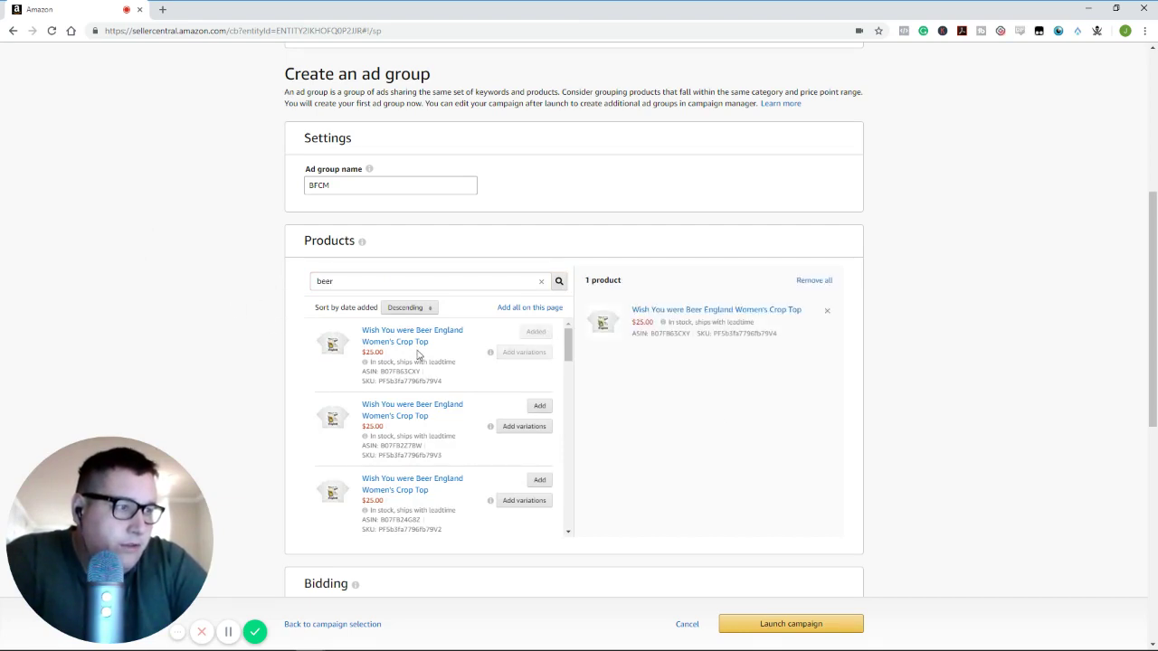
scroll(425, 366, down, 3)
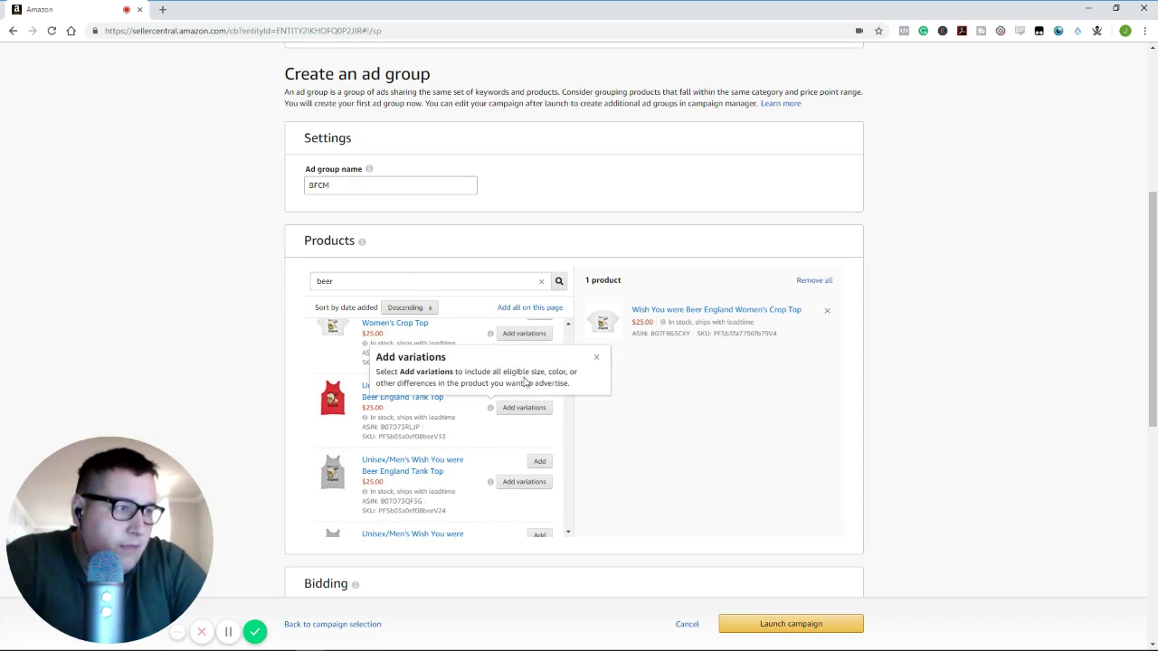
click(539, 387)
scroll(534, 388, down, 2)
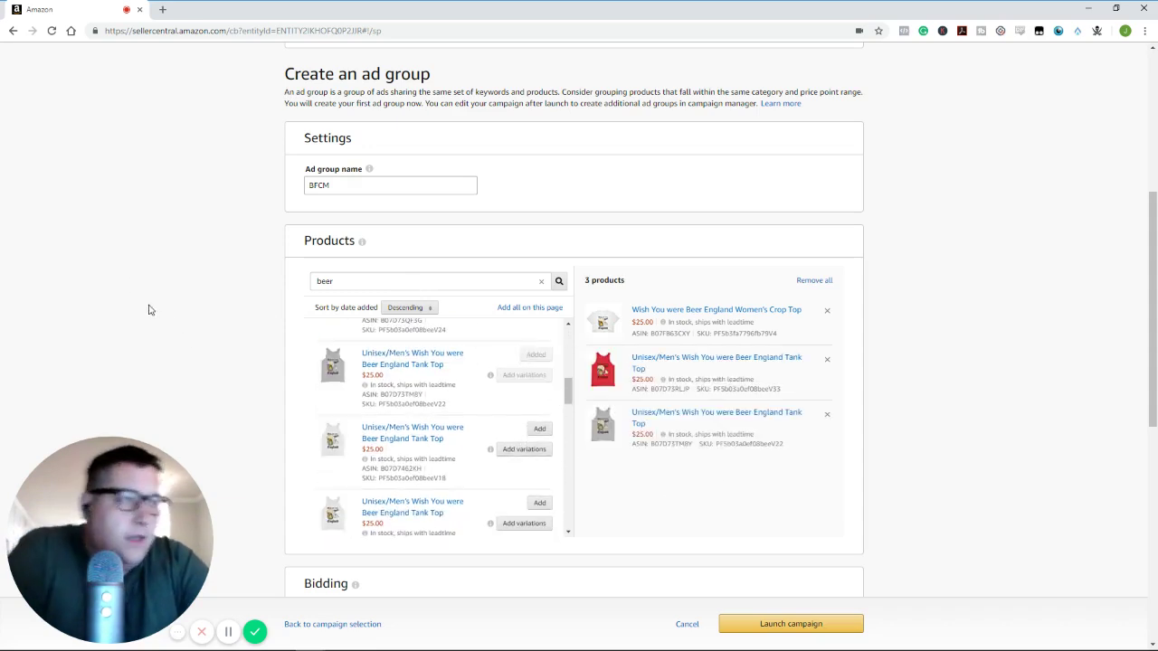
scroll(181, 336, up, 1)
scroll(278, 354, up, 3)
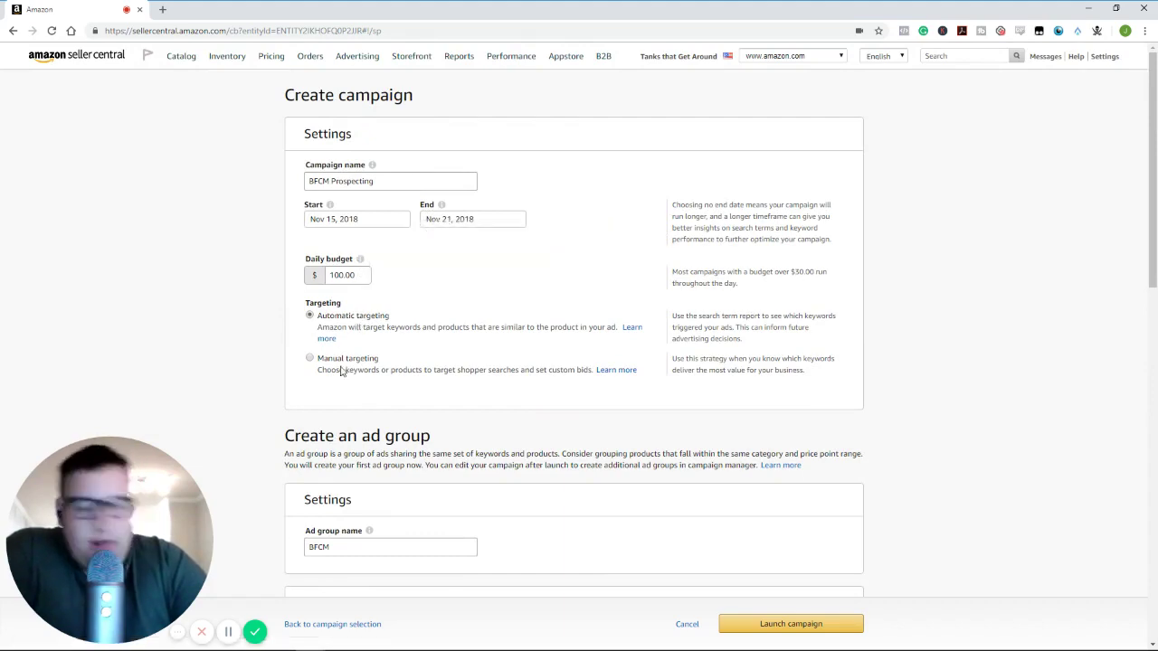
Step: Replace the BFCM ad group's 0.75 default bid with 2.00
scroll(342, 371, down, 3)
scroll(382, 393, down, 5)
scroll(287, 377, down, 2)
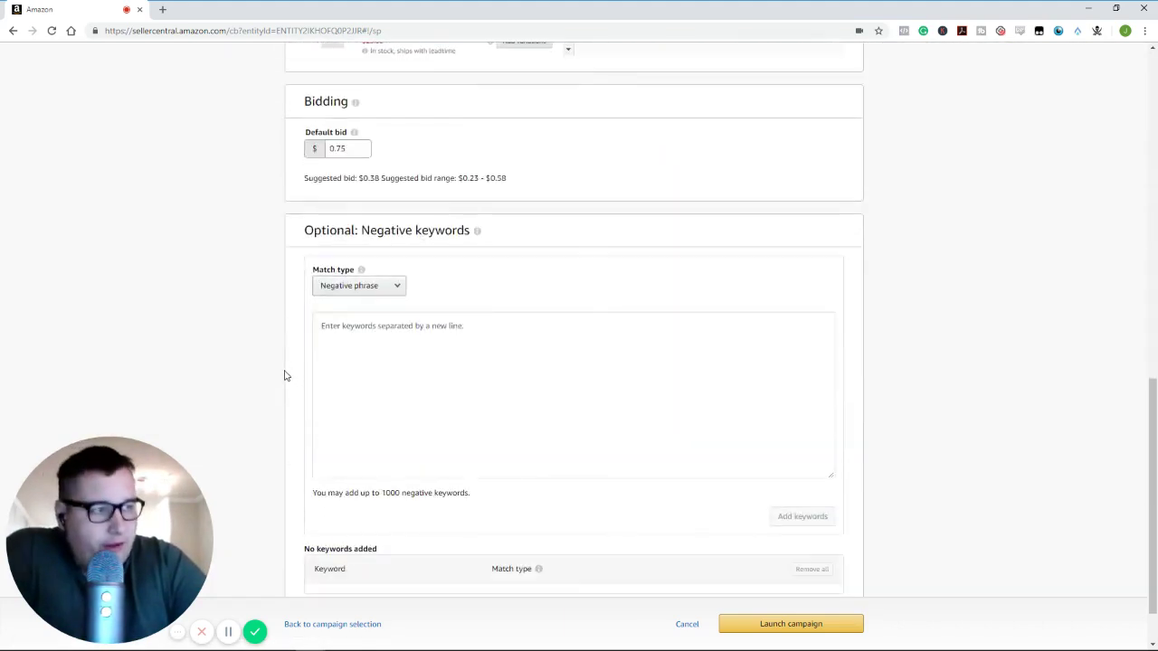
click(353, 148)
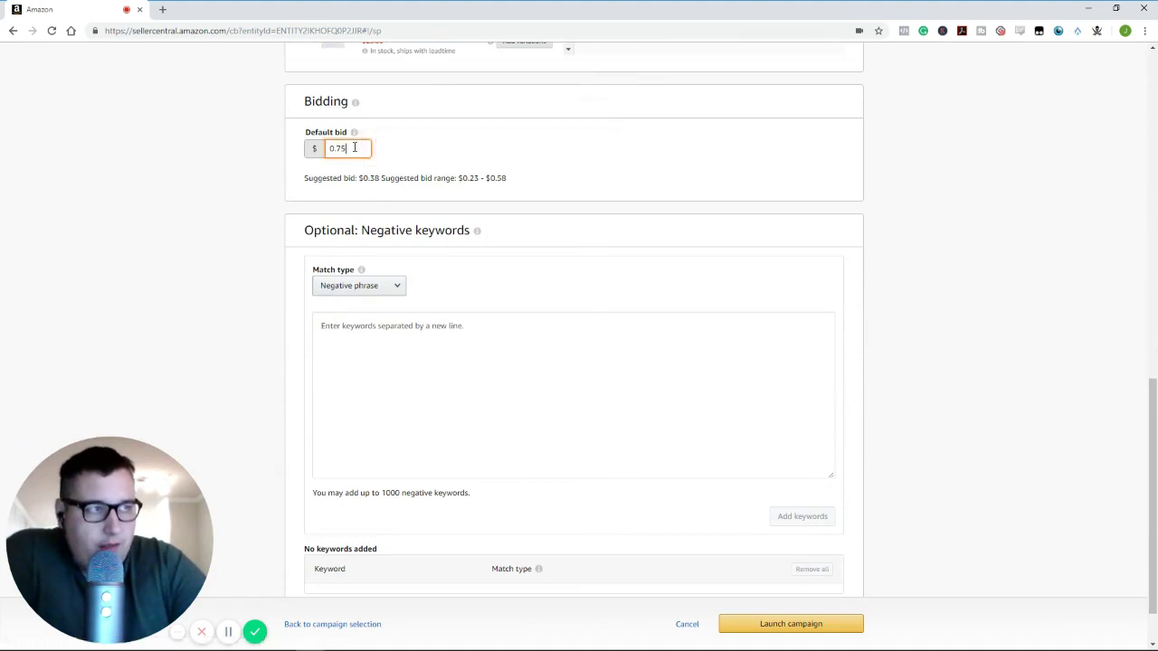
drag(354, 148, 310, 146)
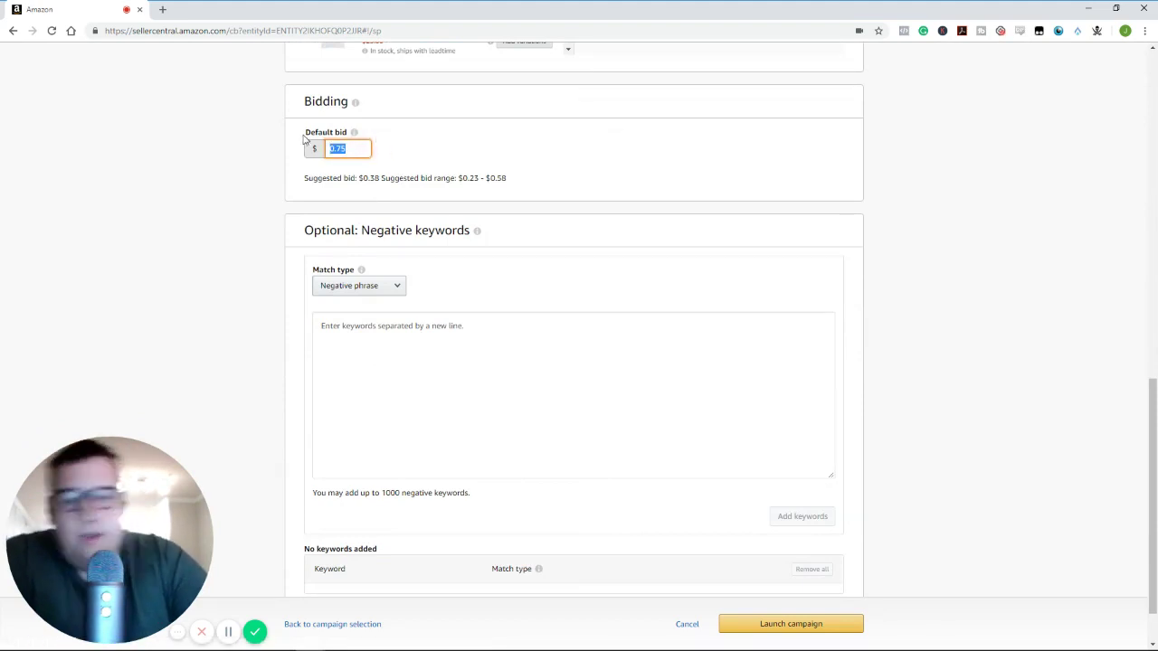
text(2)
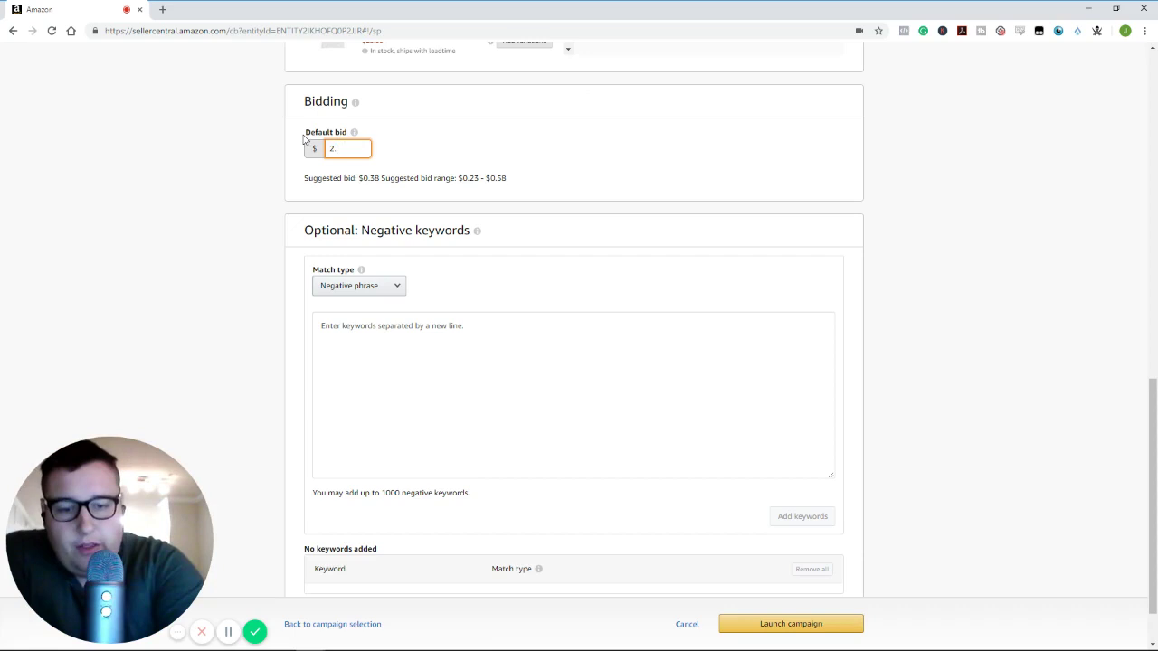
text(.00)
click(208, 157)
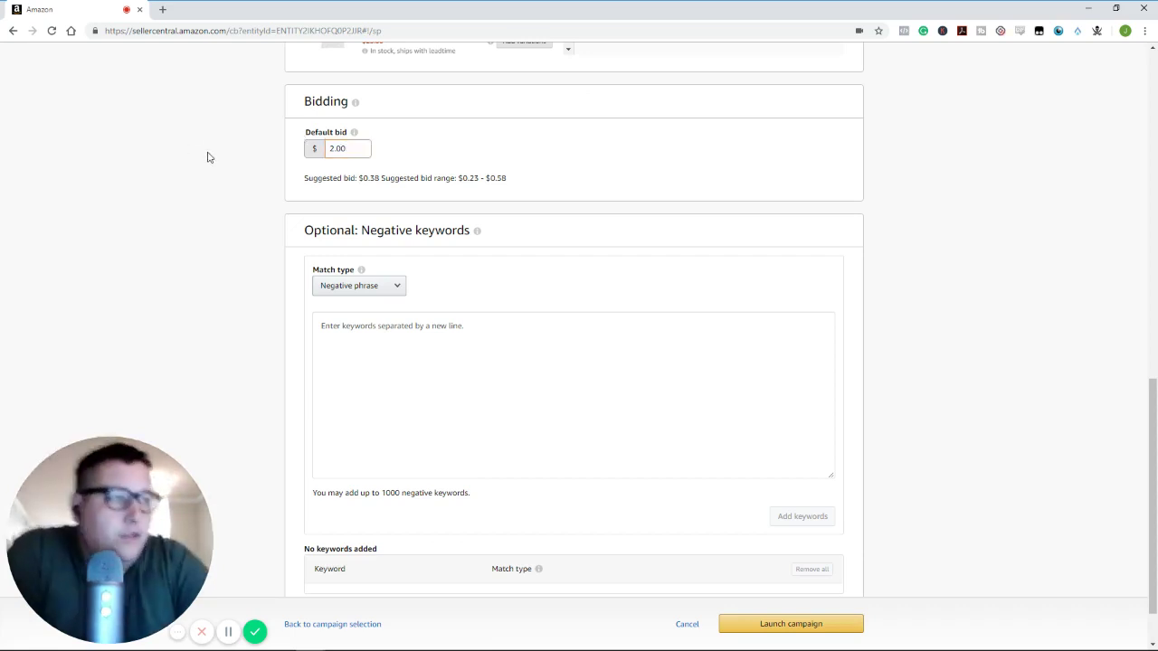
scroll(208, 253, down, 1)
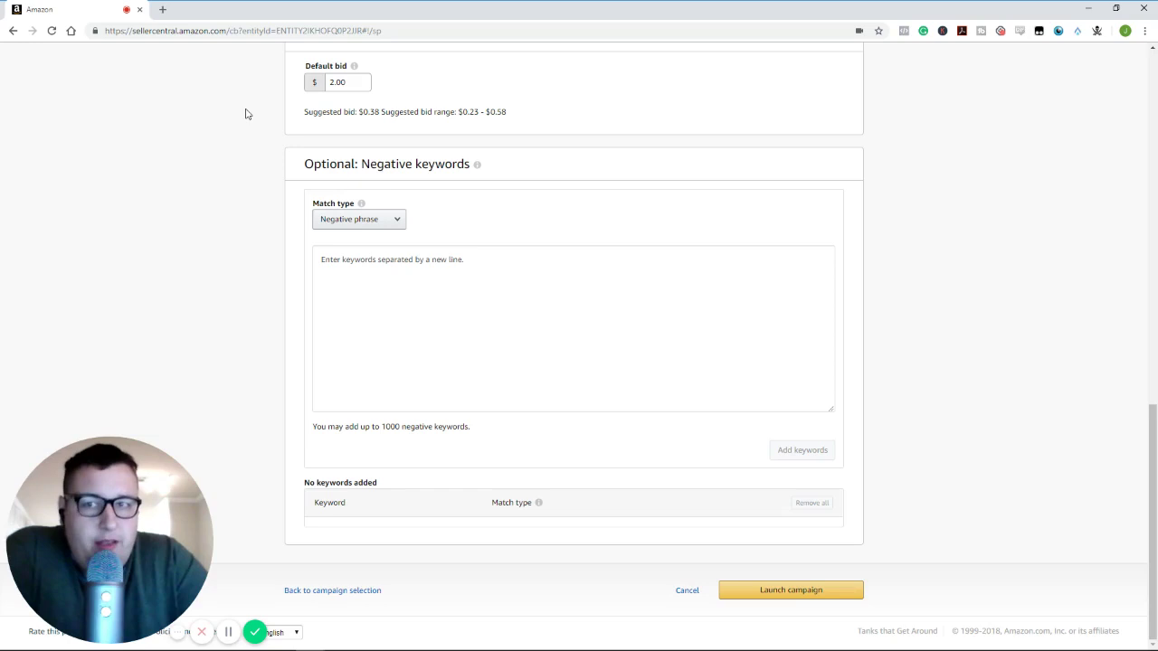
Step: Launch BFCM Prospecting, then start another campaign from the campaign manager
click(777, 591)
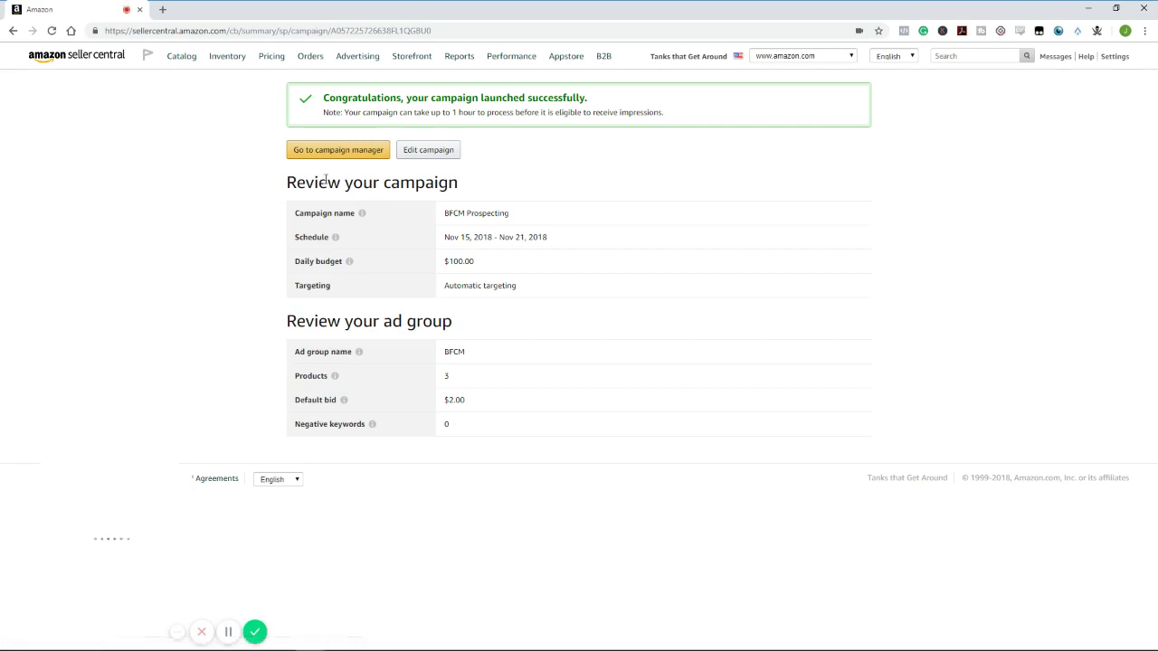
click(337, 151)
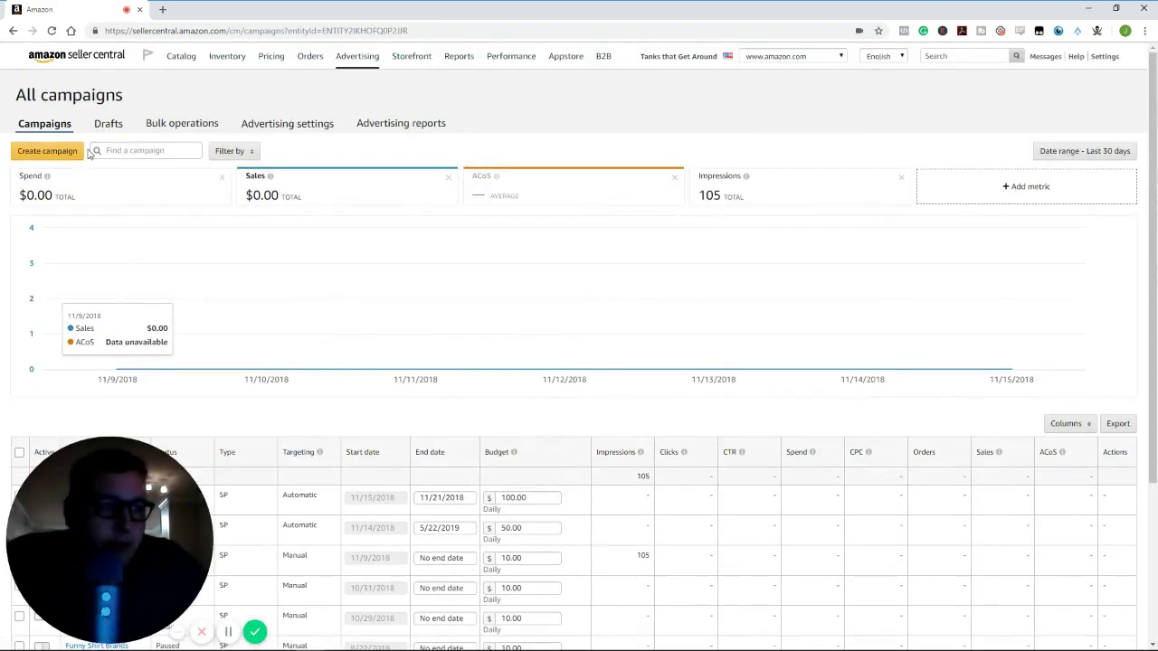
click(49, 152)
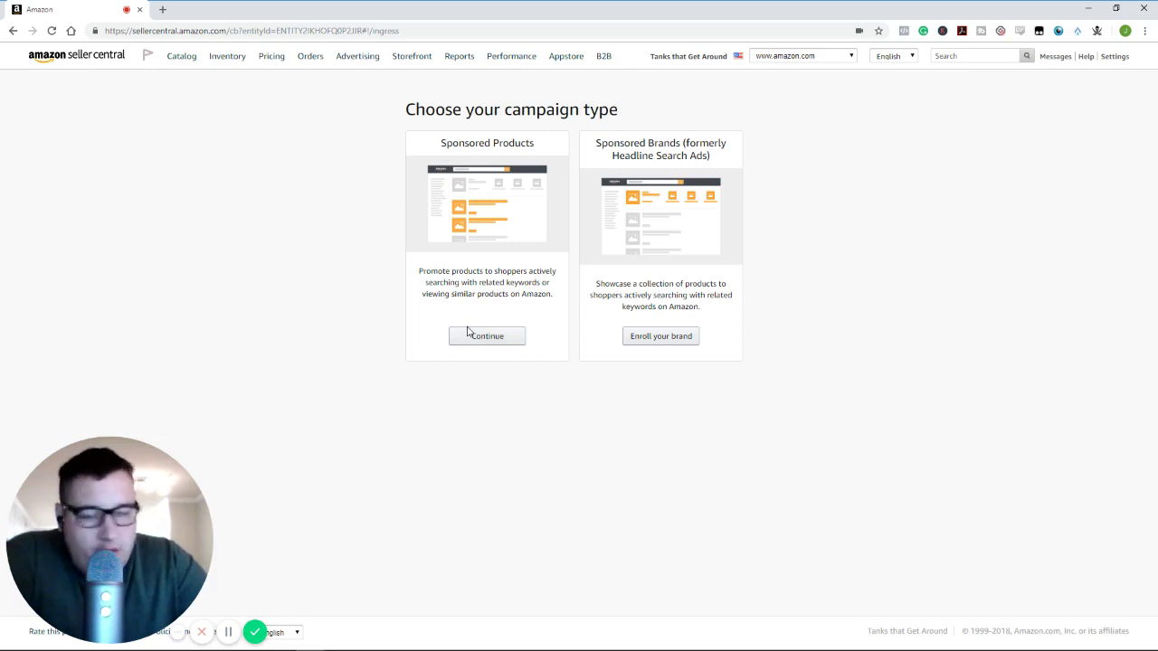
Step: Start a Sponsored Products campaign named 'BFCM SKAG 1' beginning Nov 22, 2018
click(508, 338)
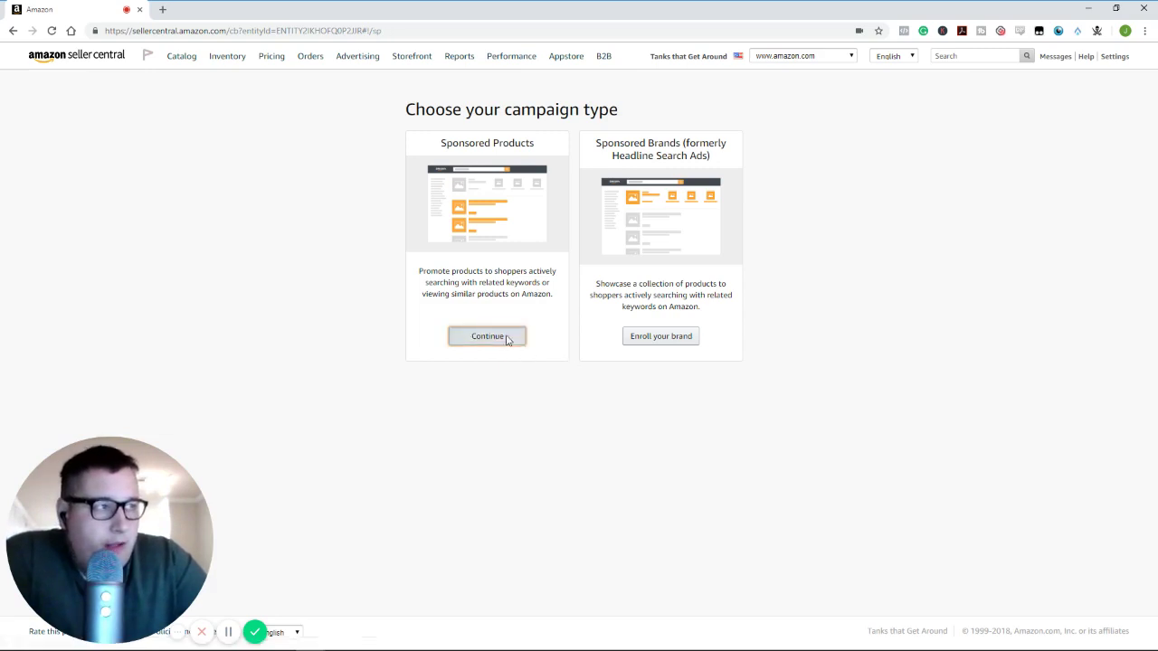
click(378, 180)
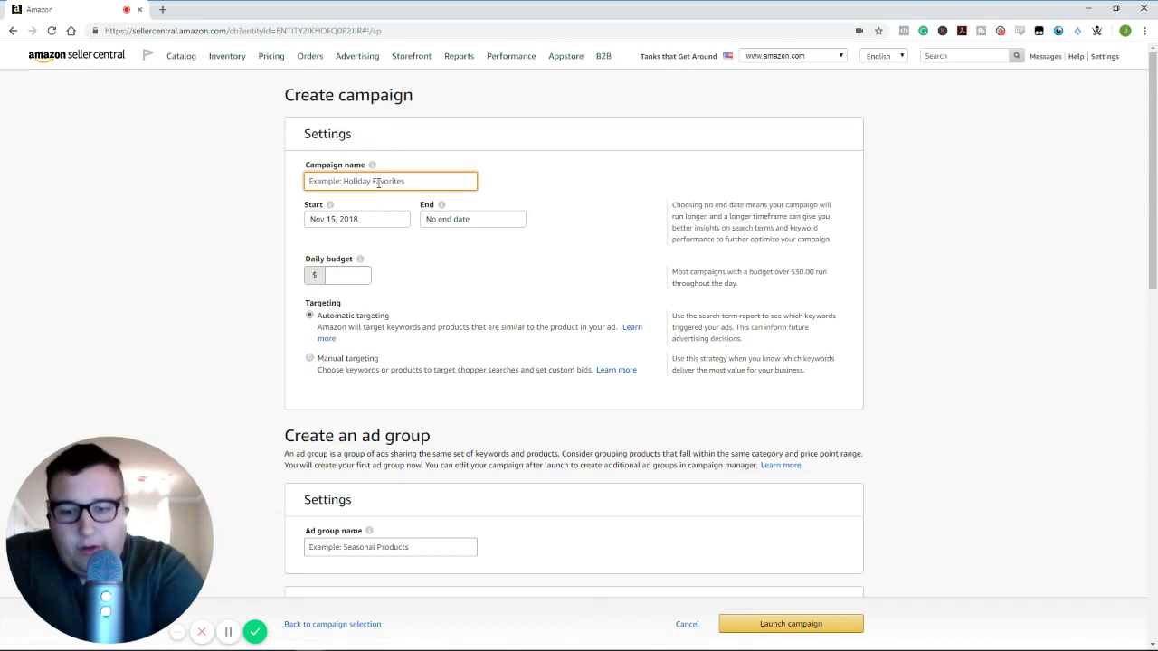
text(BFCM SKAG)
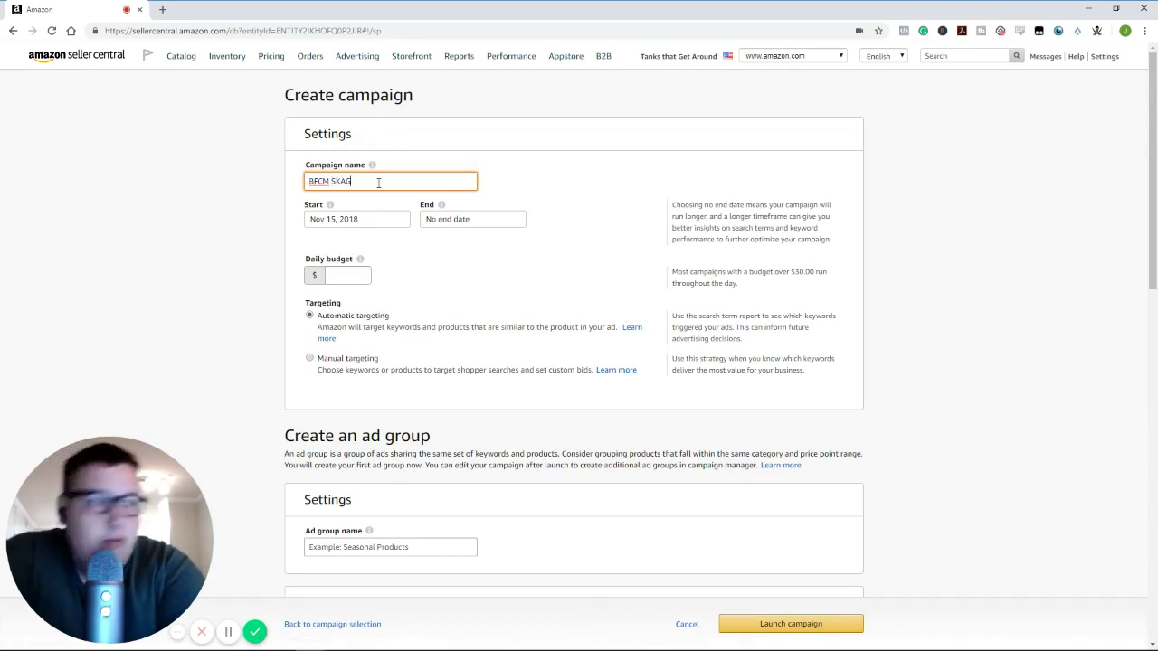
text( 1)
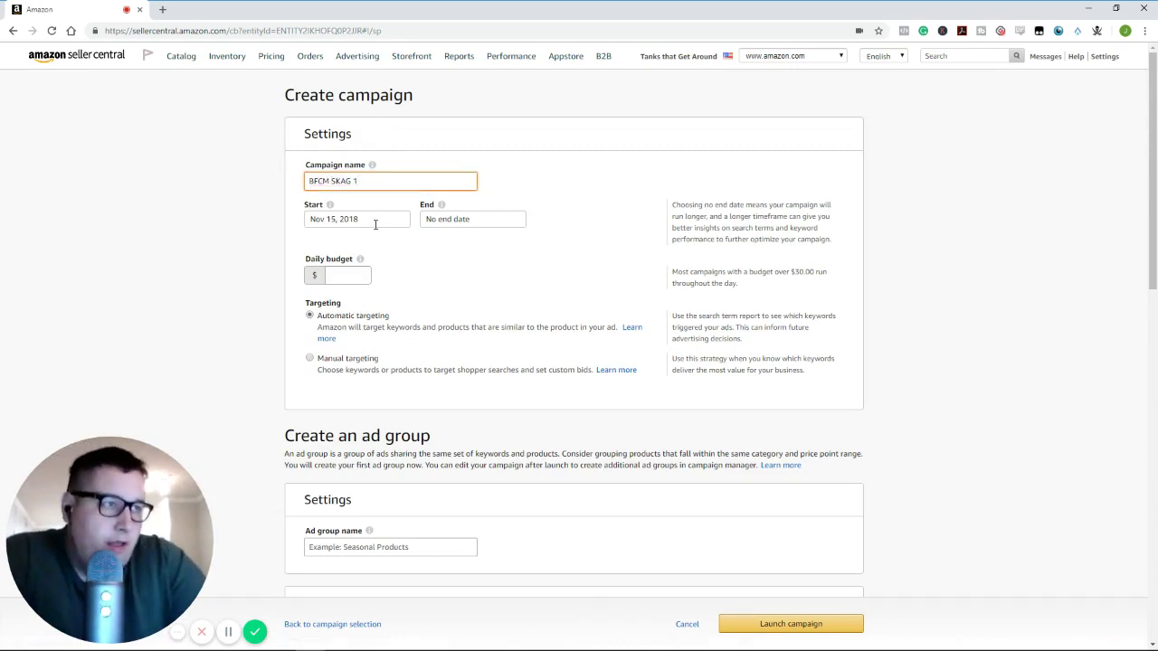
click(374, 224)
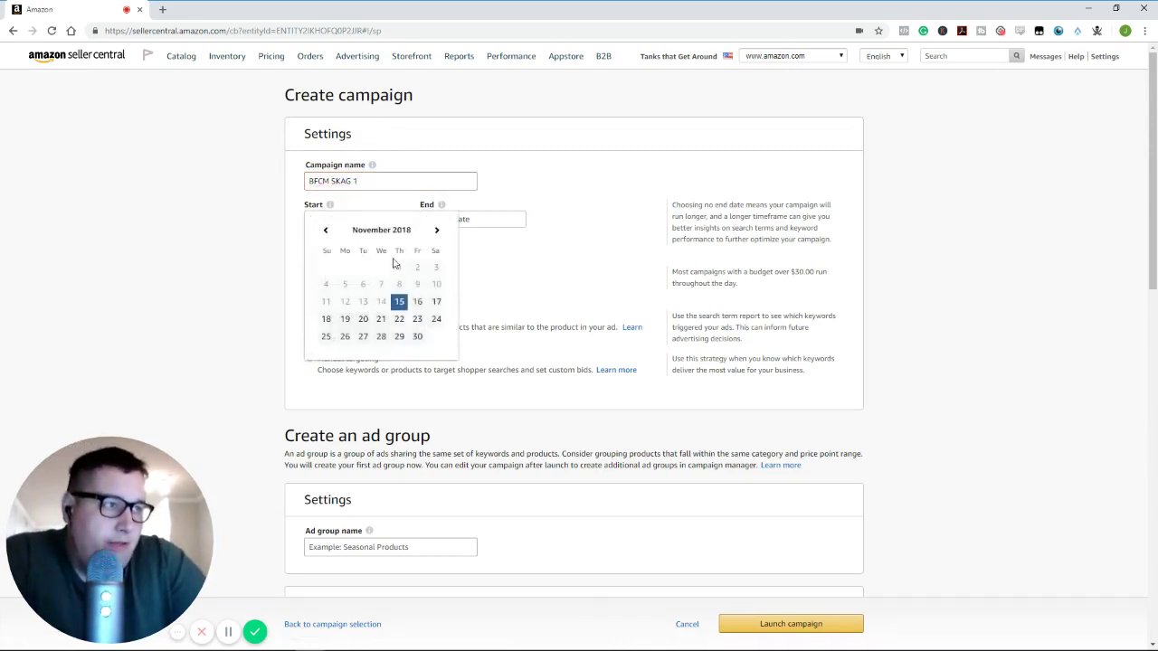
click(403, 319)
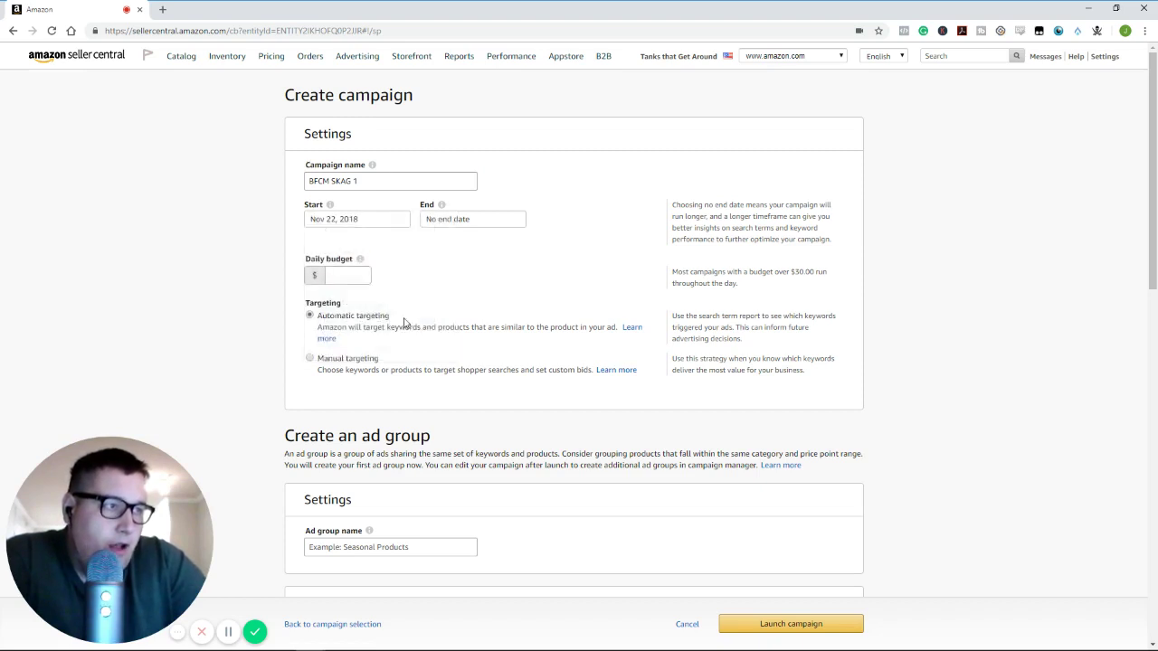
Step: Set the campaign end date to Nov 27, 2018
click(459, 226)
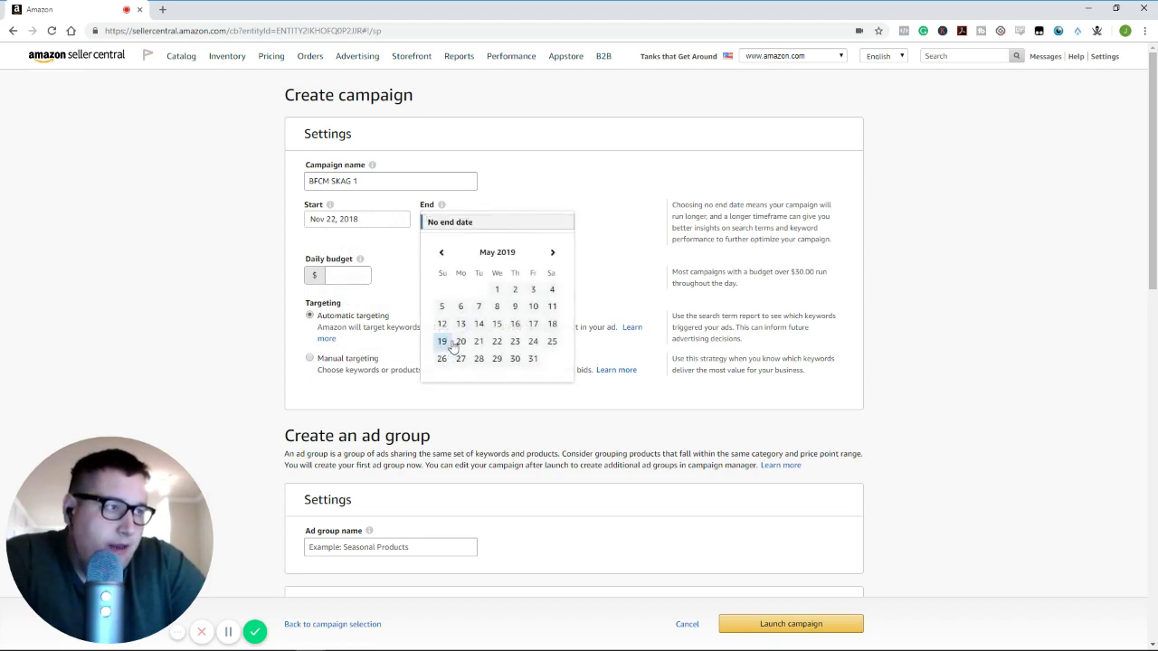
click(440, 253)
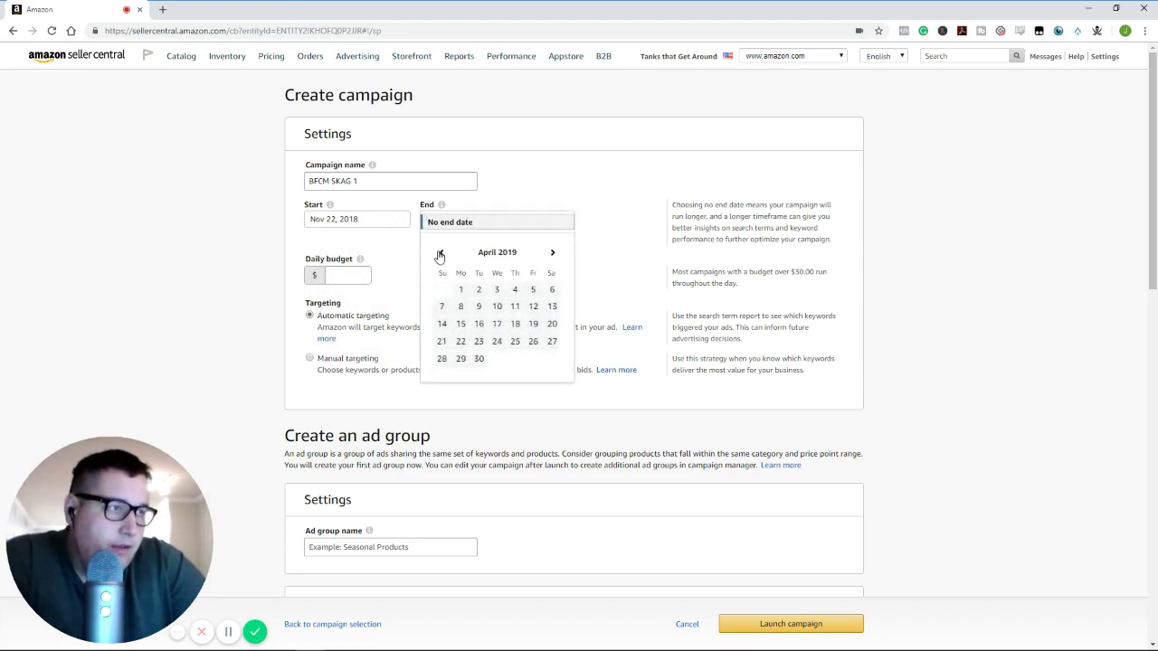
click(441, 253)
click(440, 253)
click(441, 254)
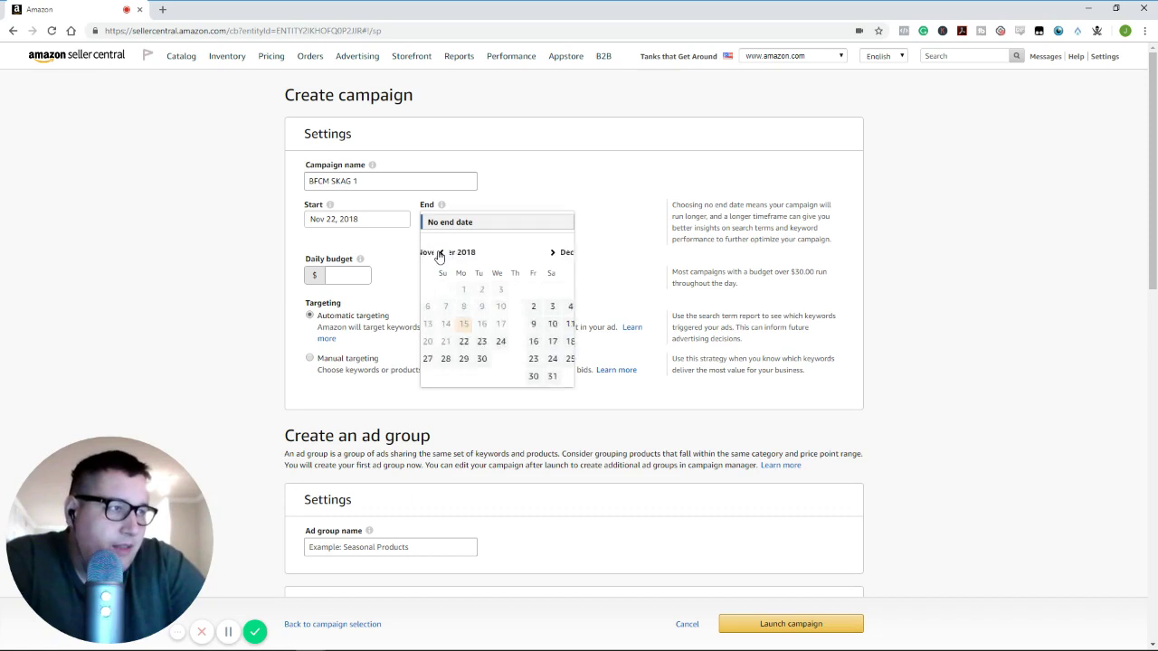
click(550, 254)
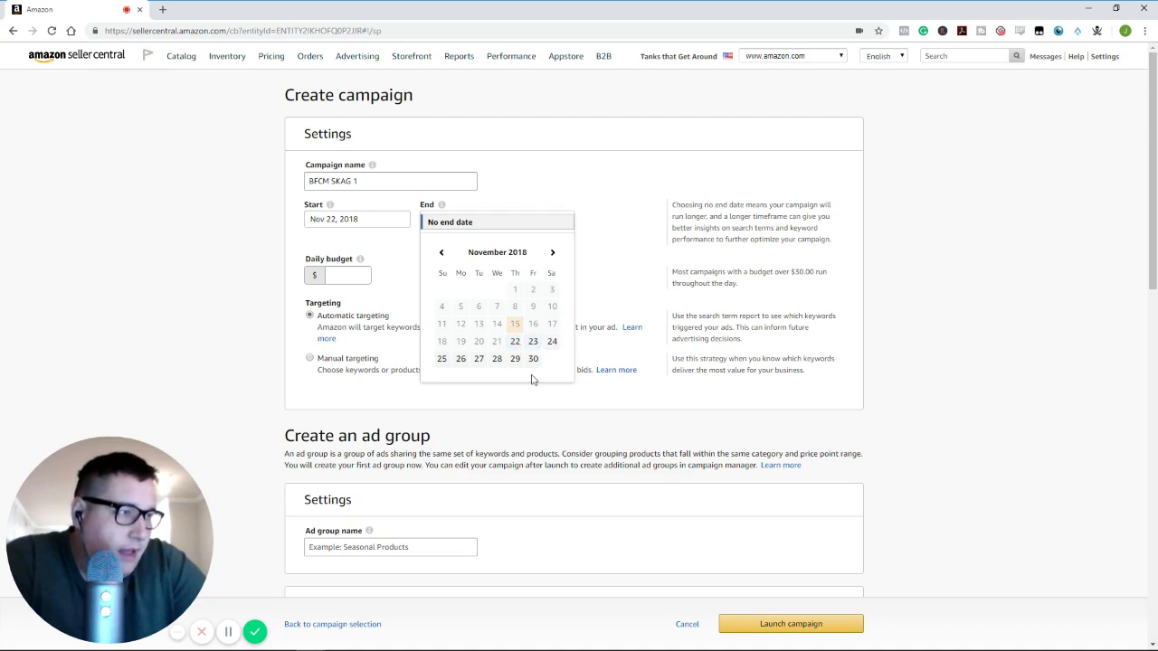
click(478, 359)
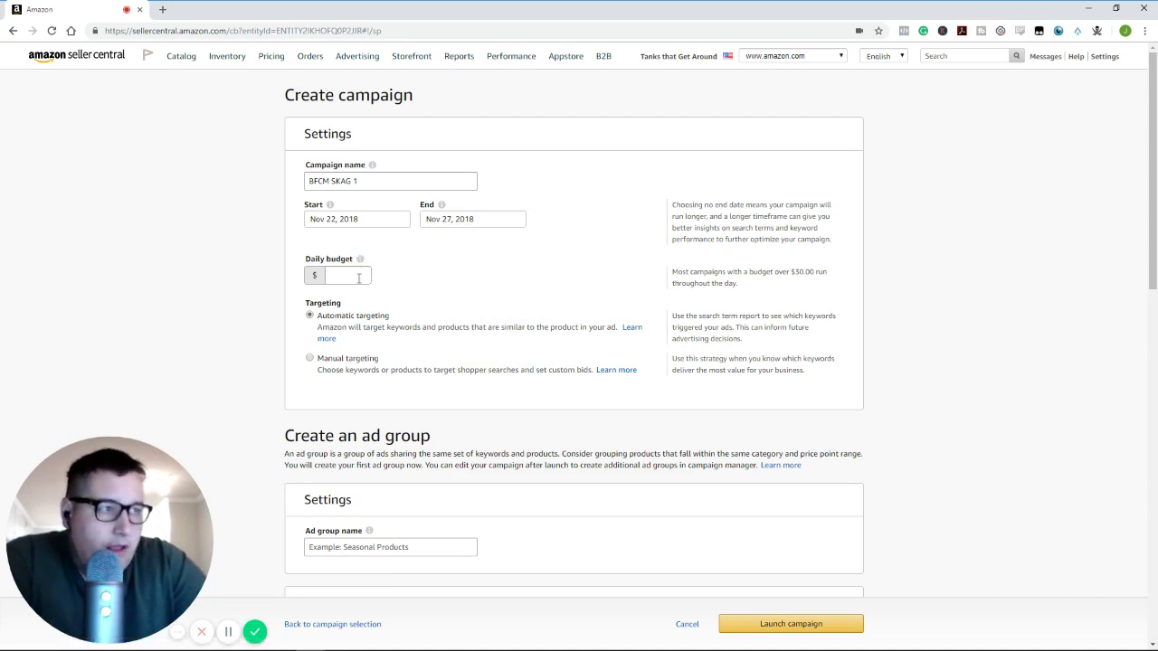
Step: Give the campaign a $50.00 daily budget and manual targeting
text(5)
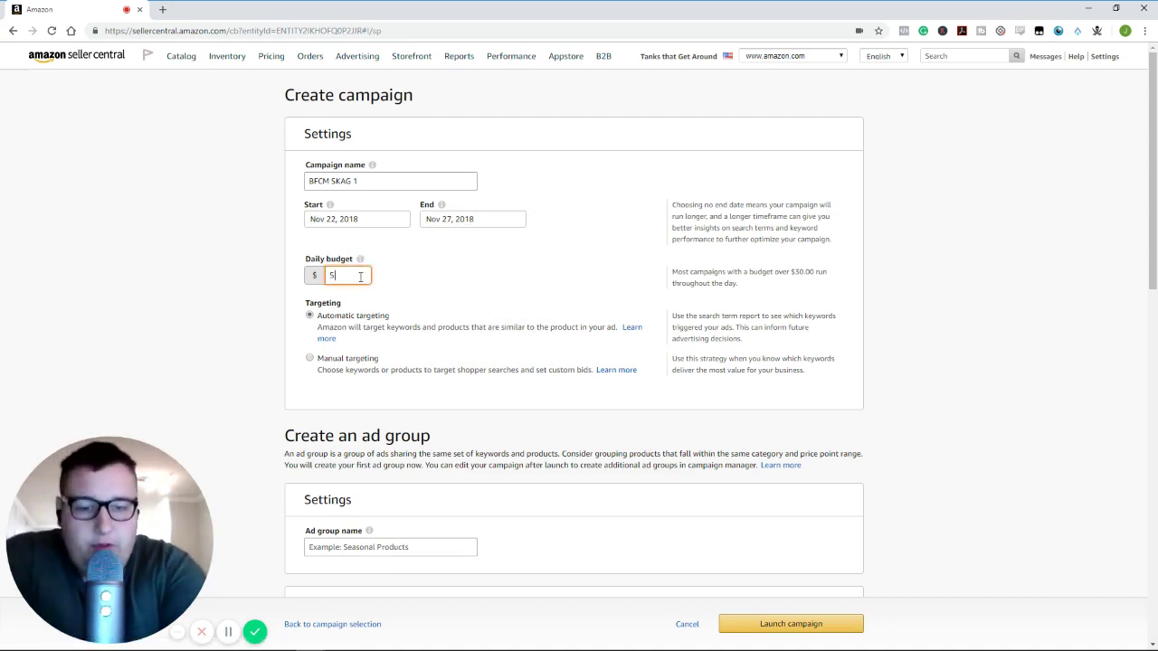
text(0.0)
click(537, 193)
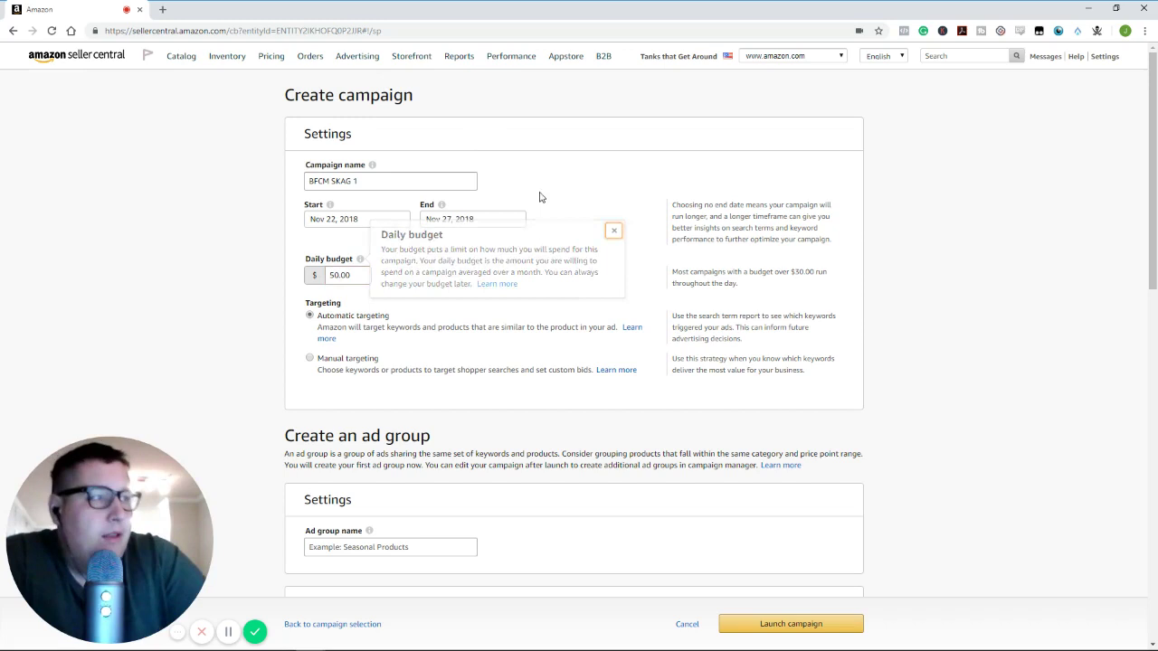
click(310, 360)
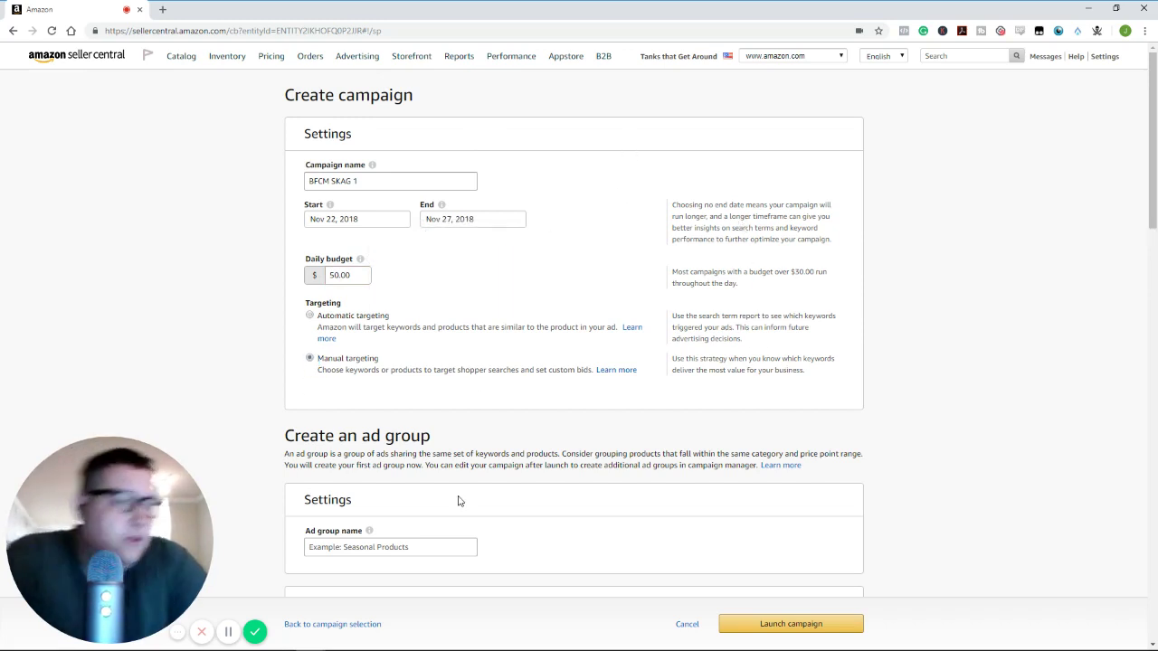
Step: Name the ad group 'BFCM SKAG 1'
scroll(430, 388, down, 2)
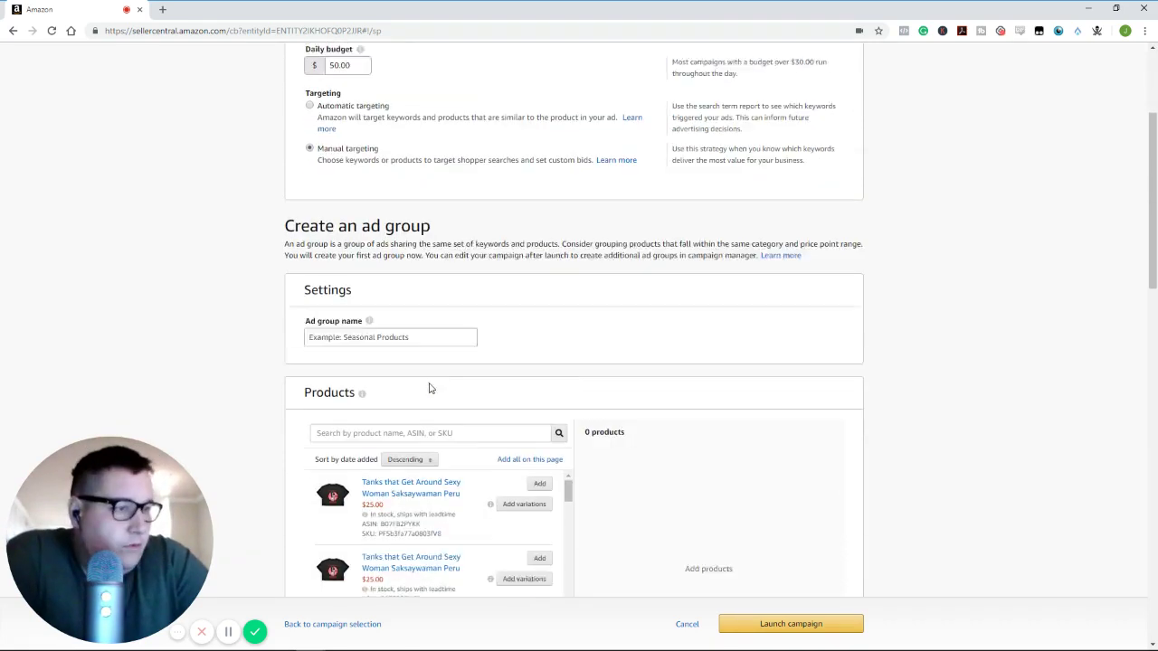
click(393, 309)
text(BF)
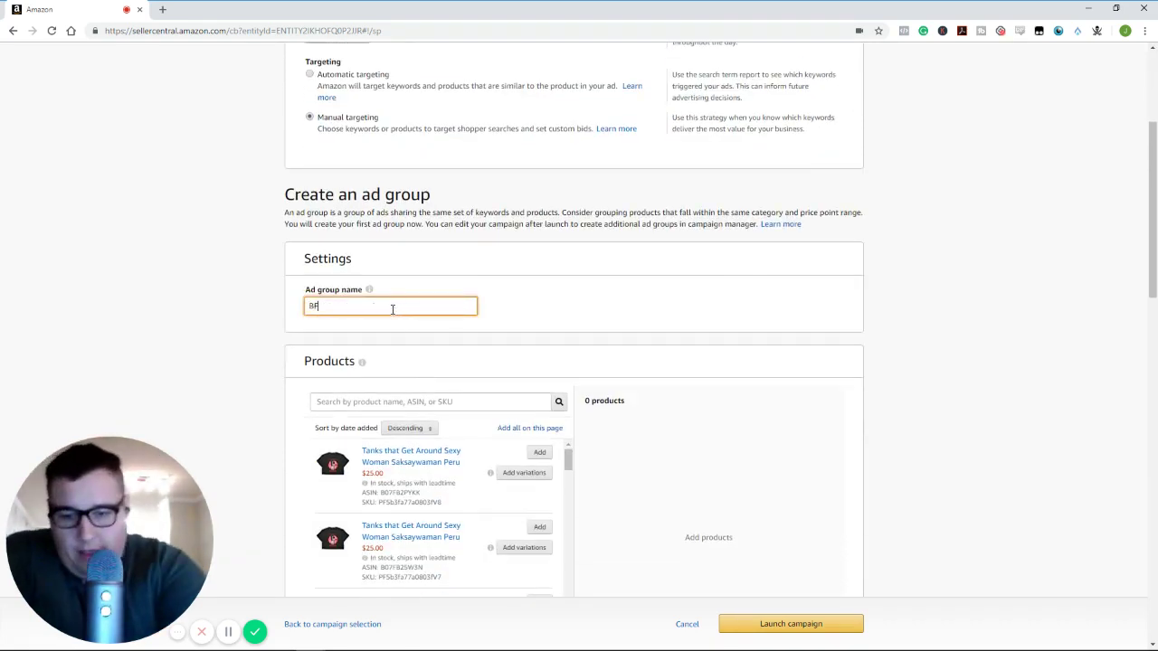
text(CM SKAG 1)
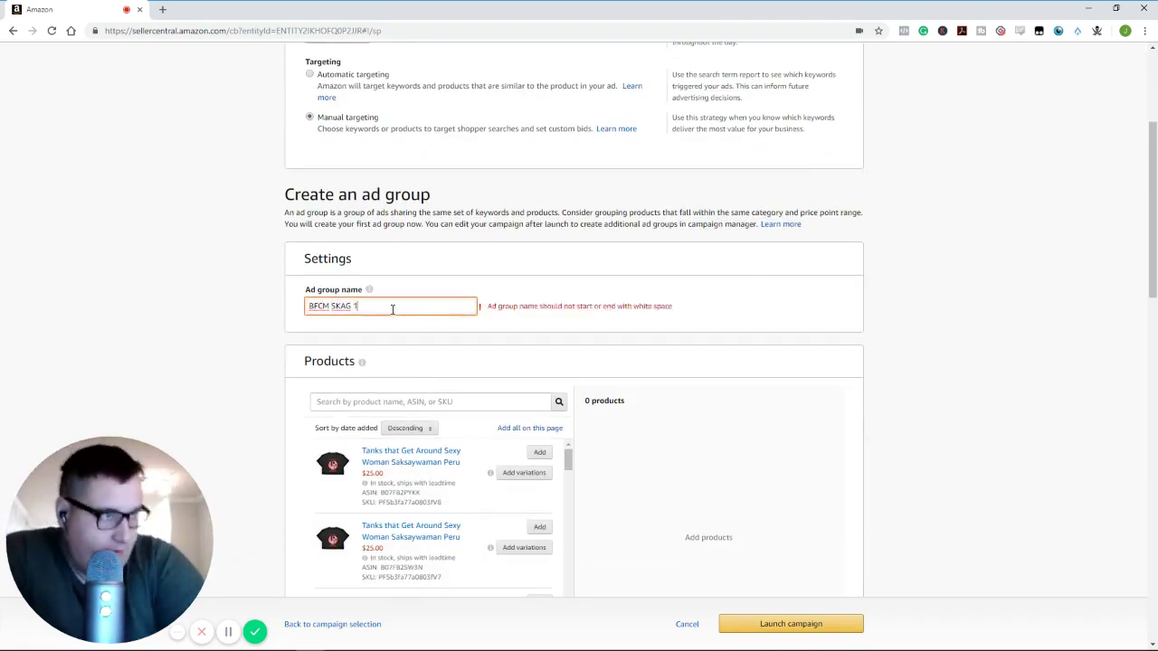
click(216, 326)
Step: Search products for 'beer' and add the Wish You were Beer England crop top
click(333, 398)
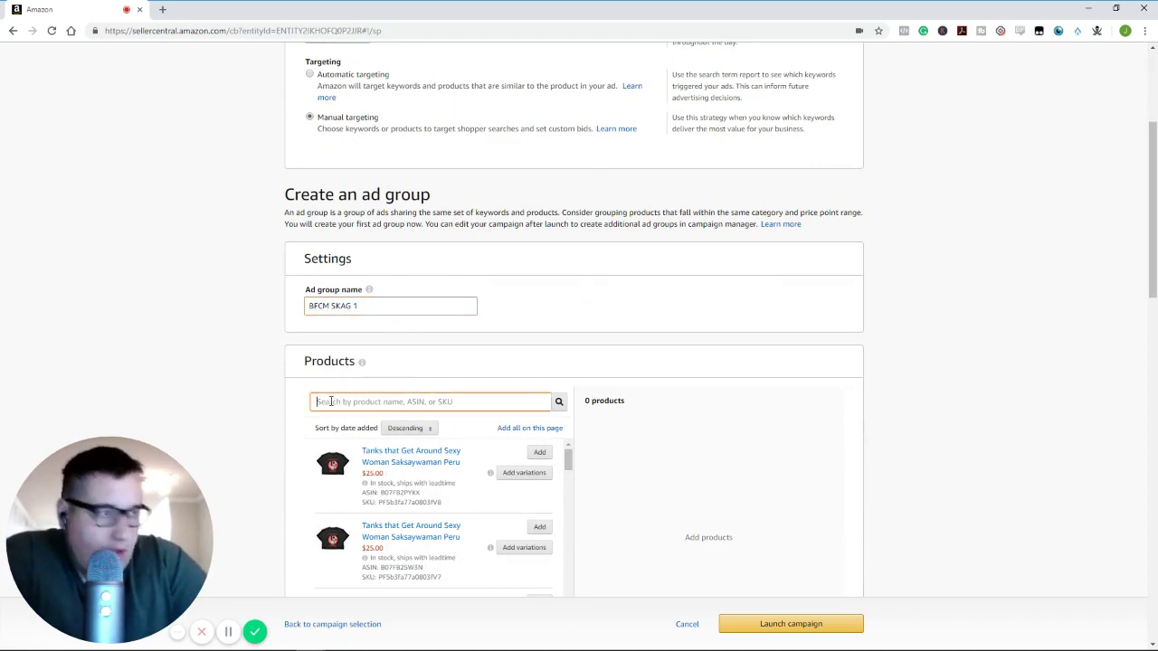
text(beer)
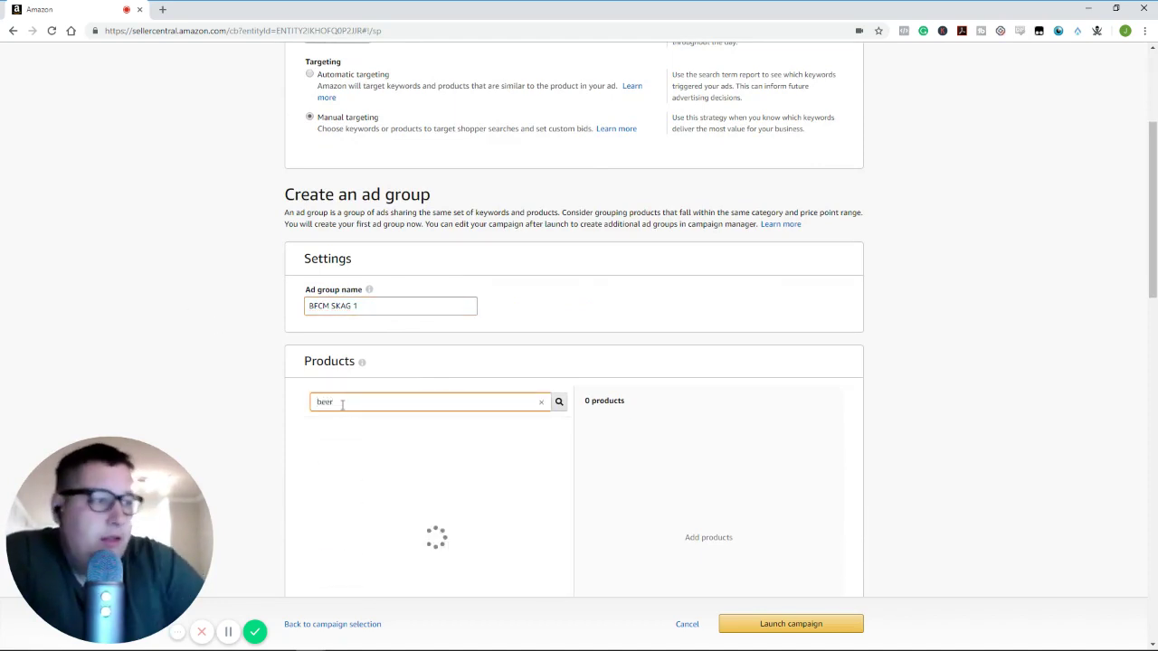
click(539, 451)
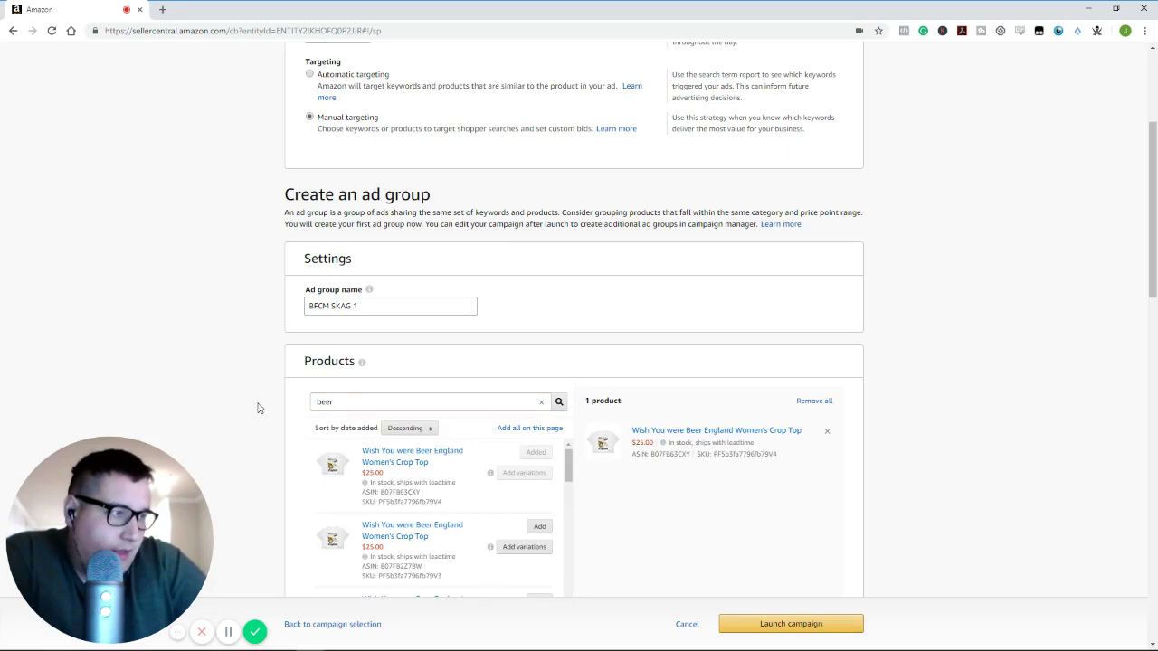
scroll(261, 413, down, 3)
scroll(298, 407, down, 3)
scroll(197, 397, up, 3)
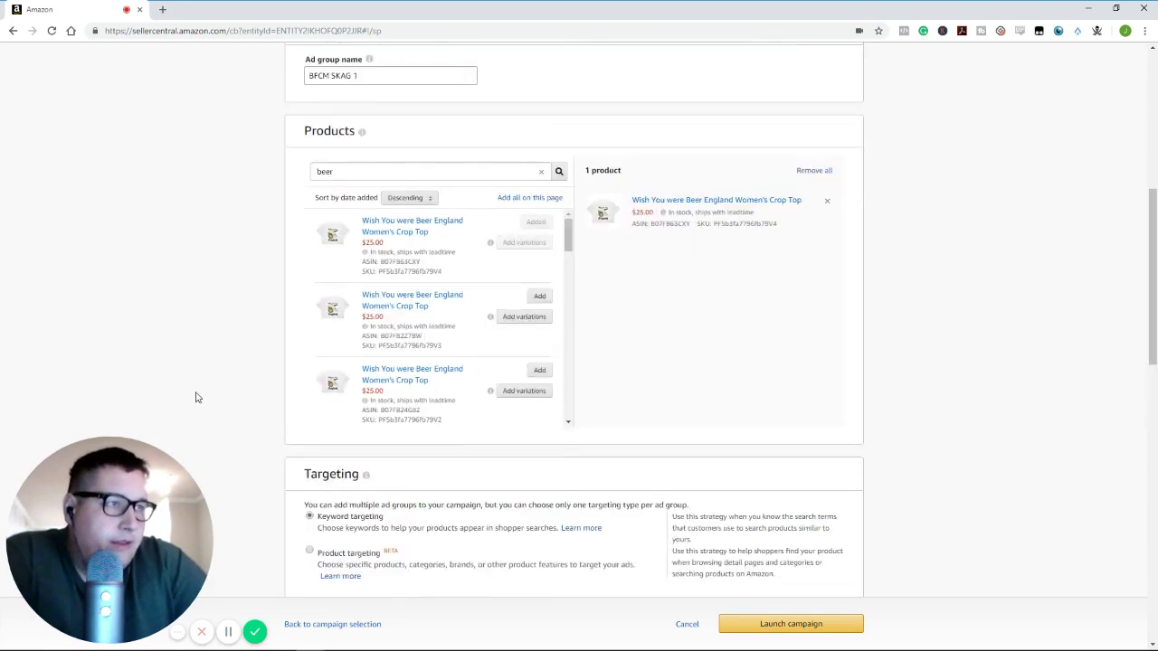
scroll(196, 397, up, 5)
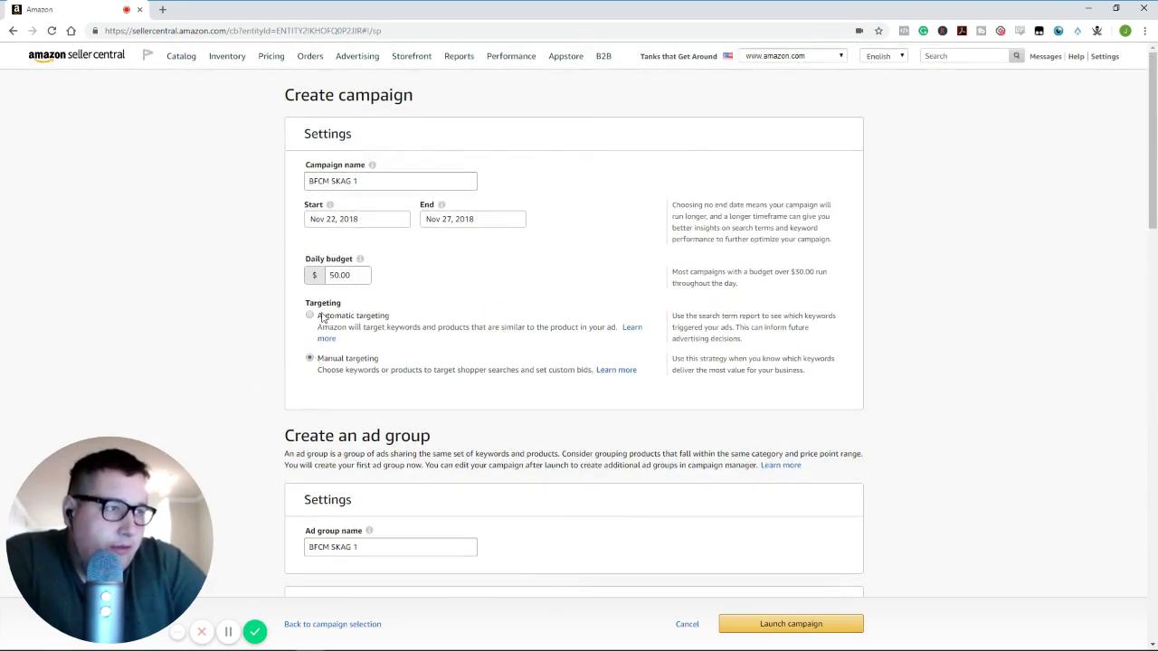
scroll(227, 408, down, 3)
scroll(242, 415, down, 5)
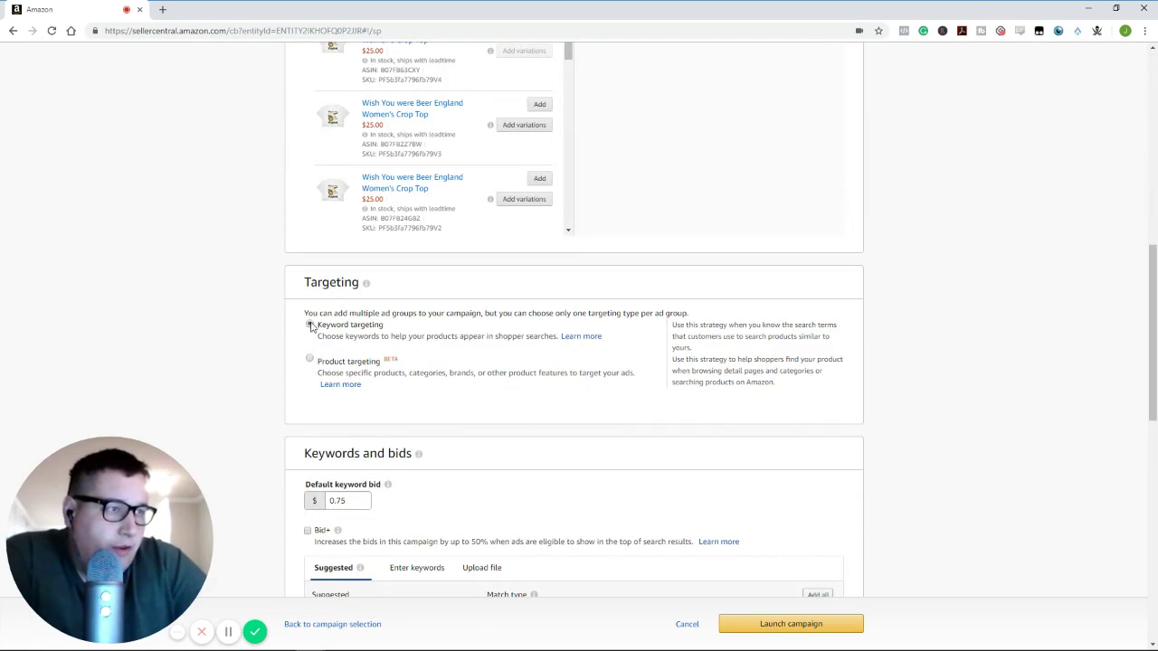
Step: Switch to entering keywords manually with the Exact match type
scroll(310, 328, down, 3)
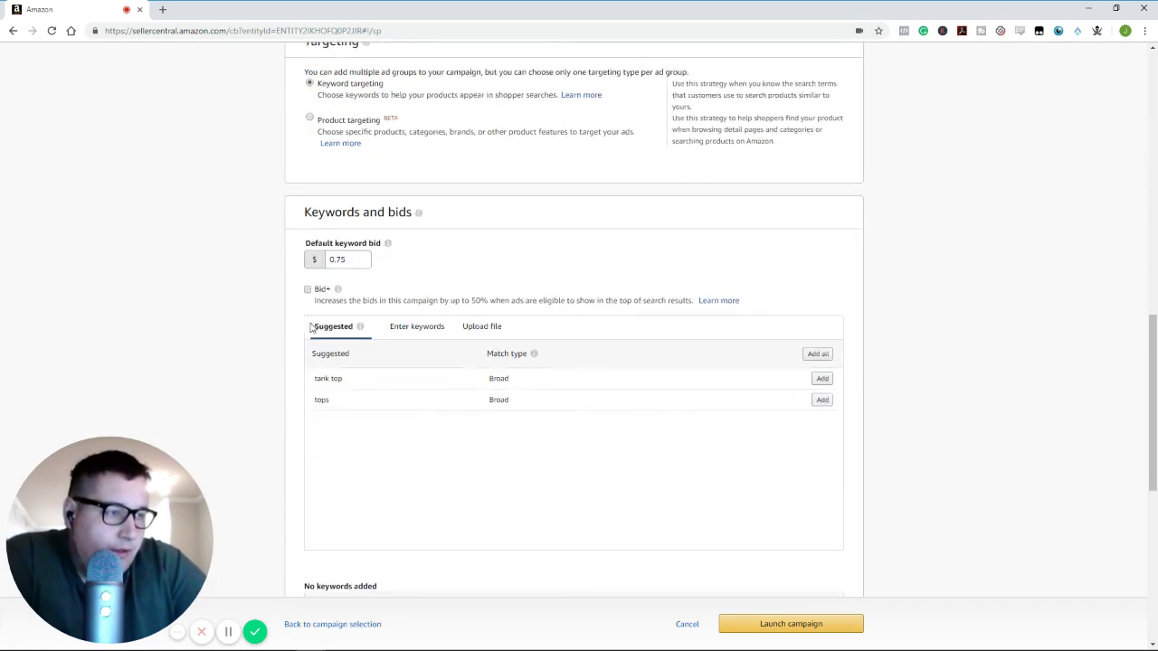
click(407, 327)
click(357, 371)
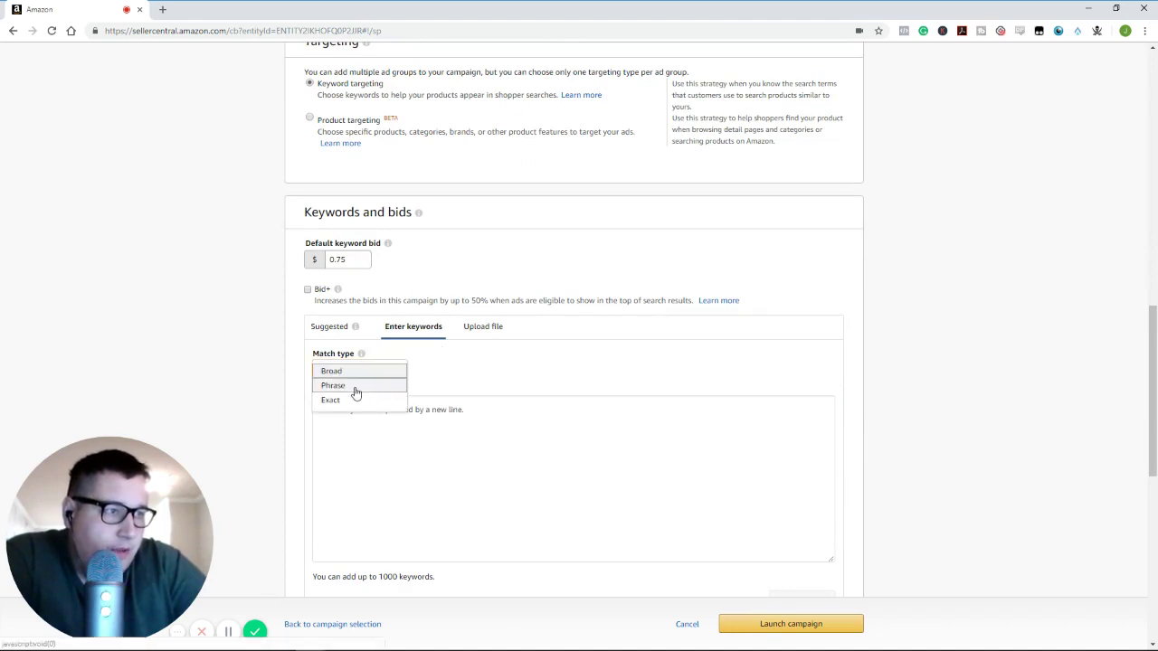
click(354, 399)
click(355, 412)
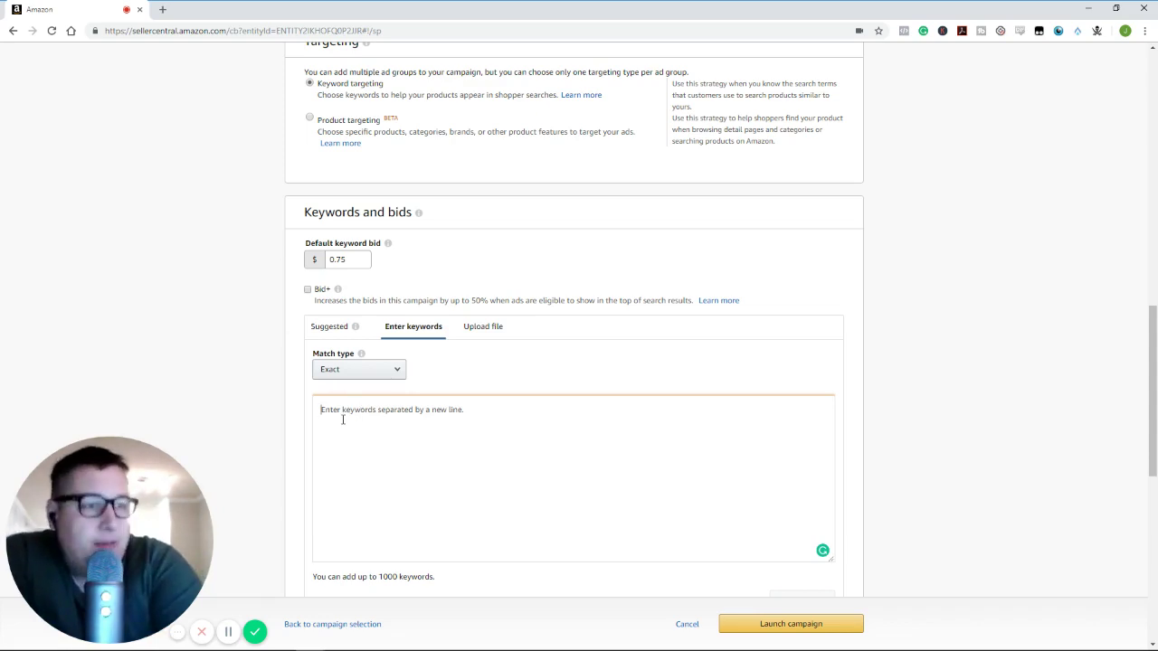
scroll(204, 315, up, 2)
scroll(150, 142, up, 5)
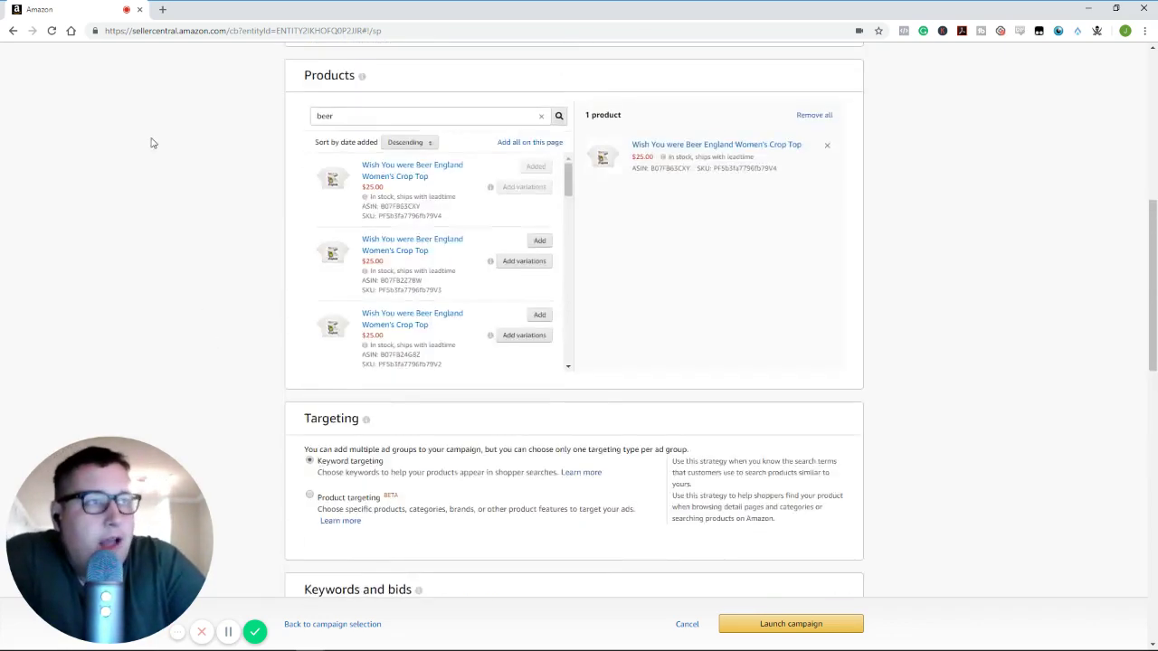
scroll(181, 132, up, 10)
mouse_move(357, 56)
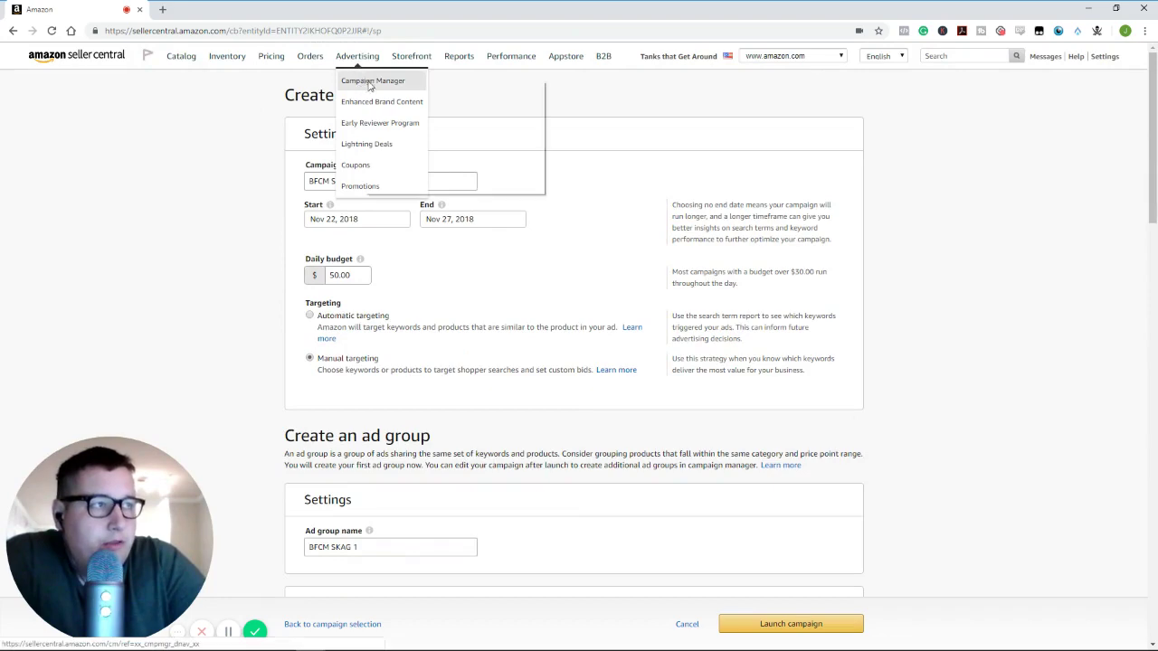
Step: Open Campaign Manager in a new tab and pause the BFCM Prospecting campaign
right_click(379, 83)
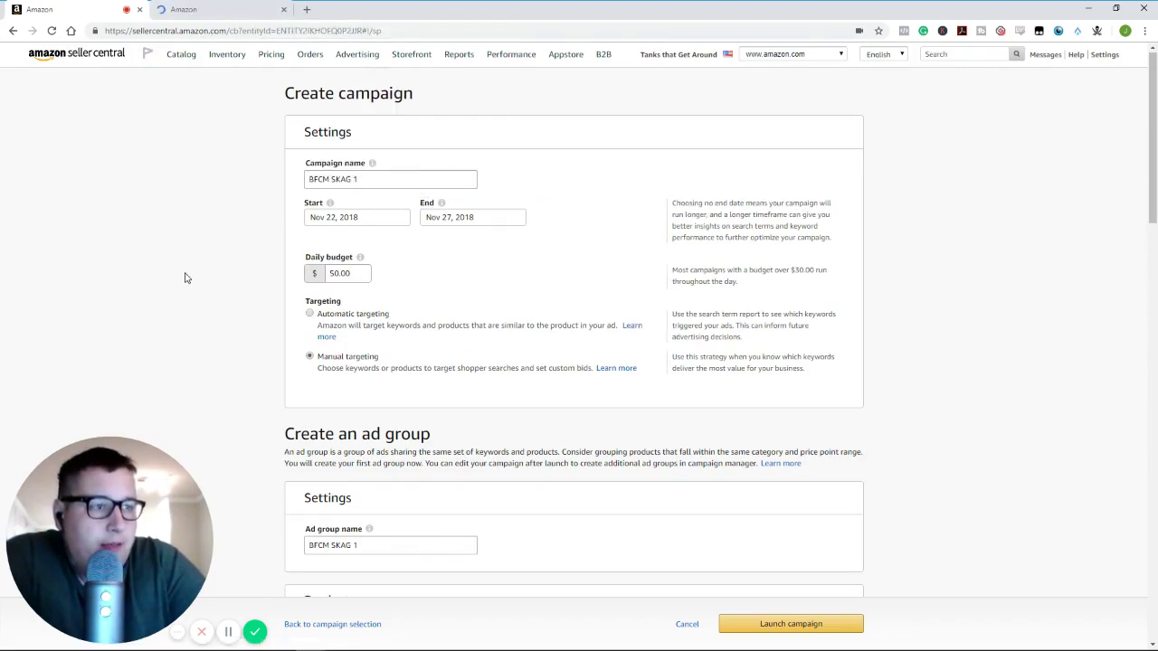
scroll(190, 290, down, 5)
scroll(207, 299, down, 3)
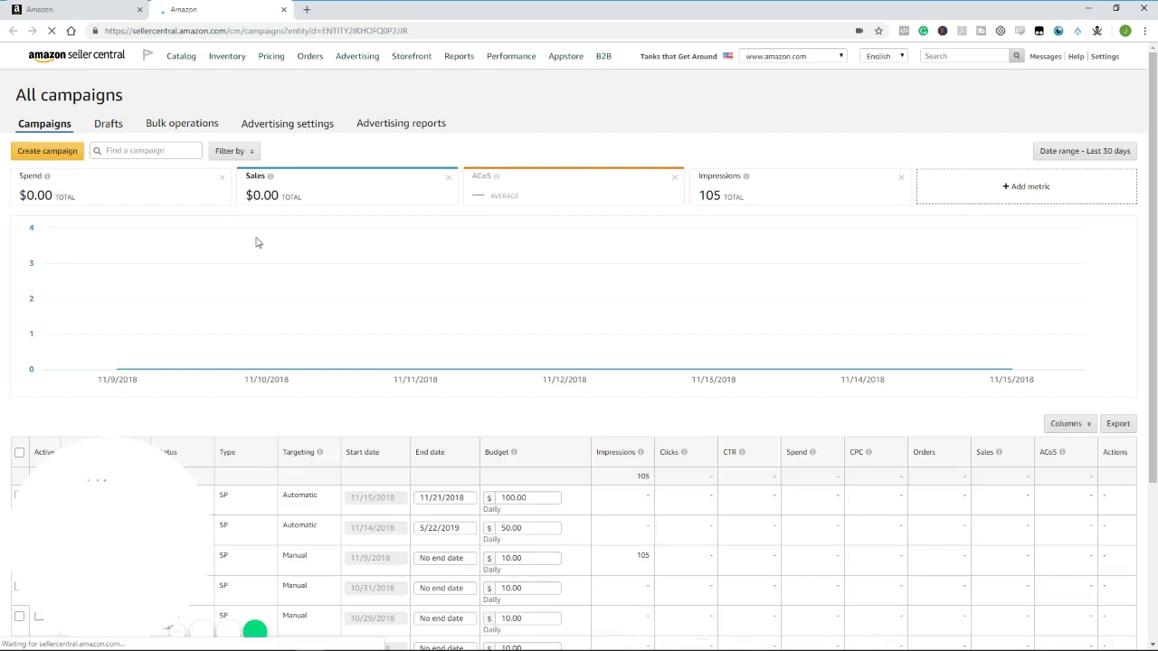
scroll(318, 364, down, 3)
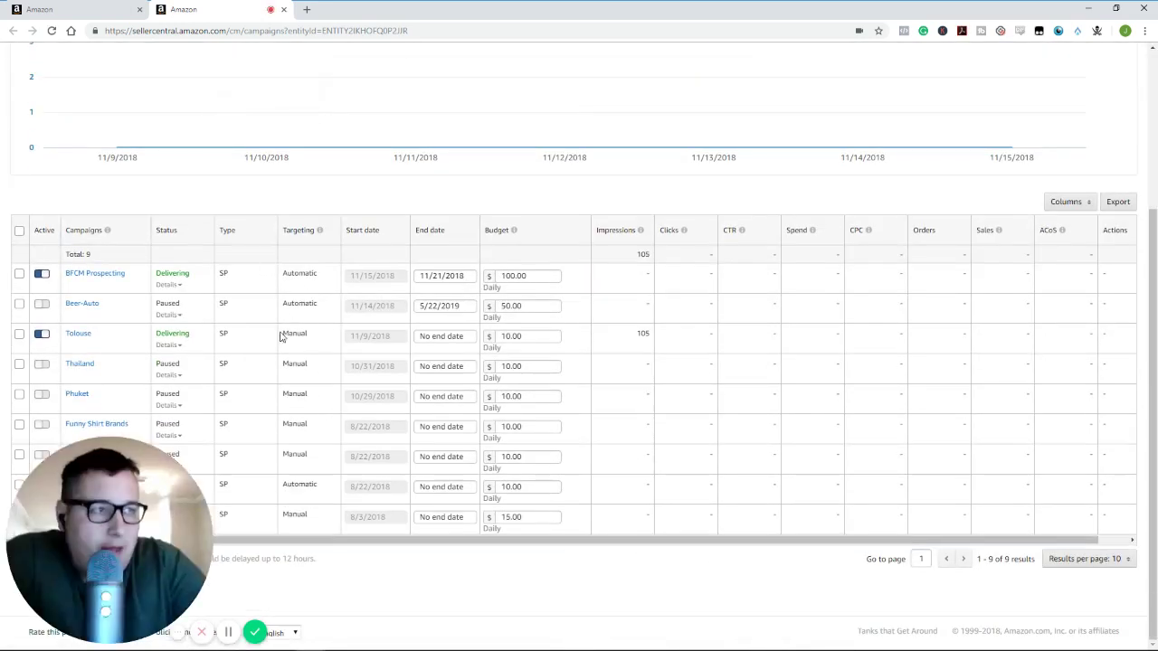
click(41, 274)
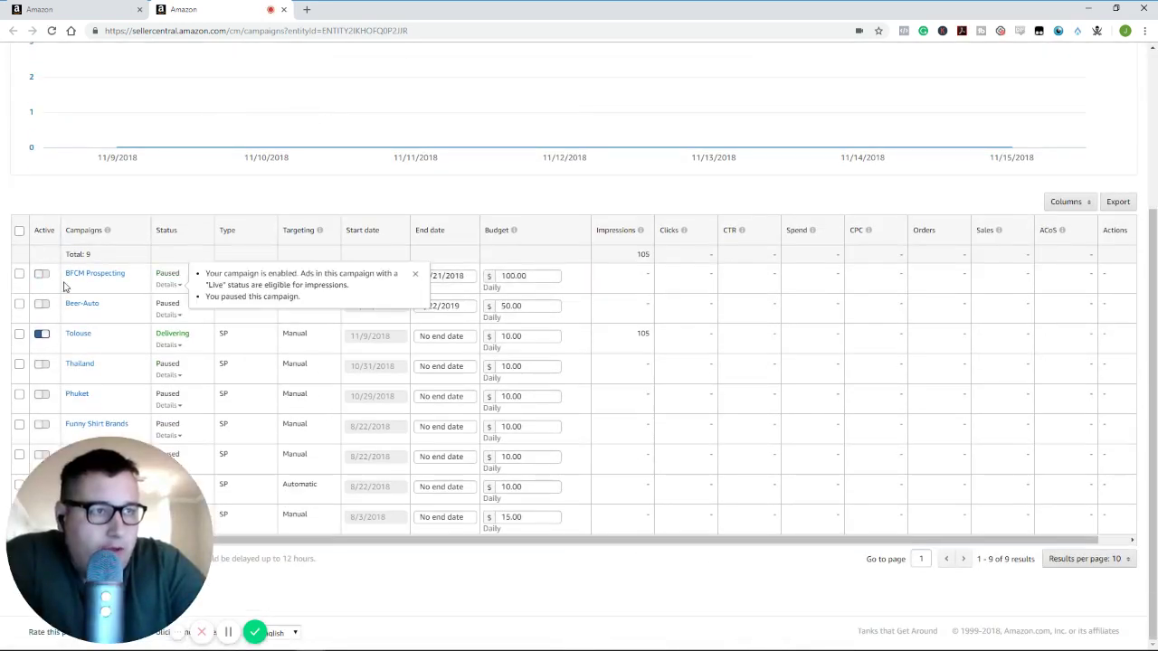
scroll(217, 290, up, 2)
scroll(221, 285, up, 1)
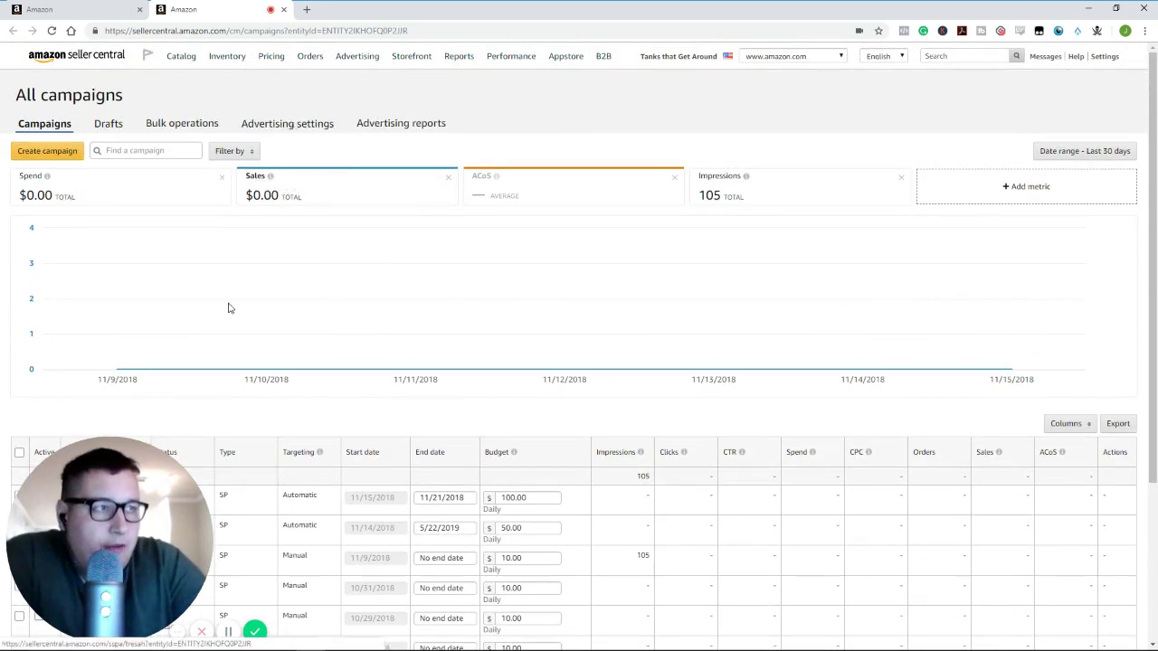
scroll(227, 305, down, 3)
Step: Configure a Search term report for BFCM Prospecting covering Month to date
click(81, 280)
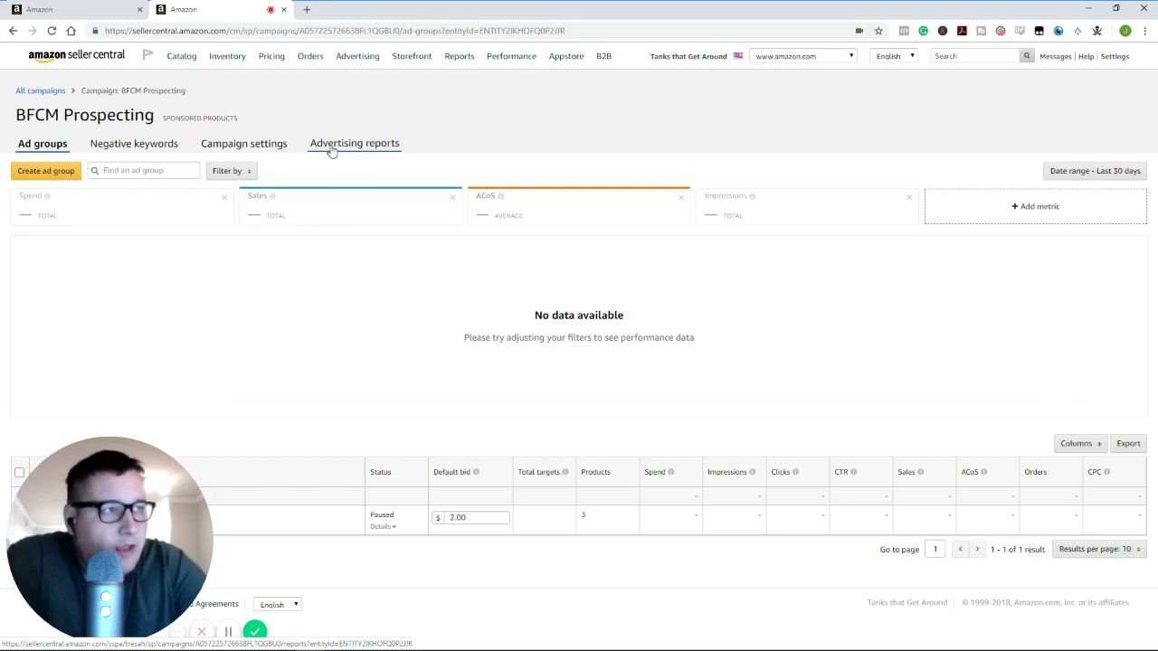
click(347, 150)
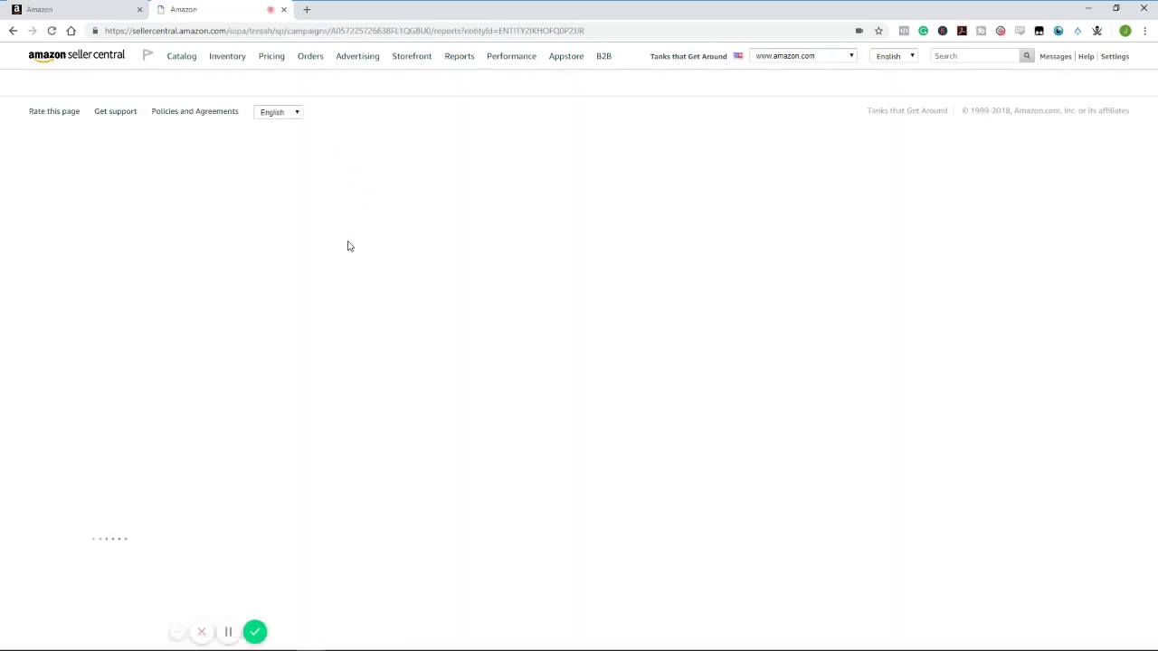
scroll(176, 223, down, 1)
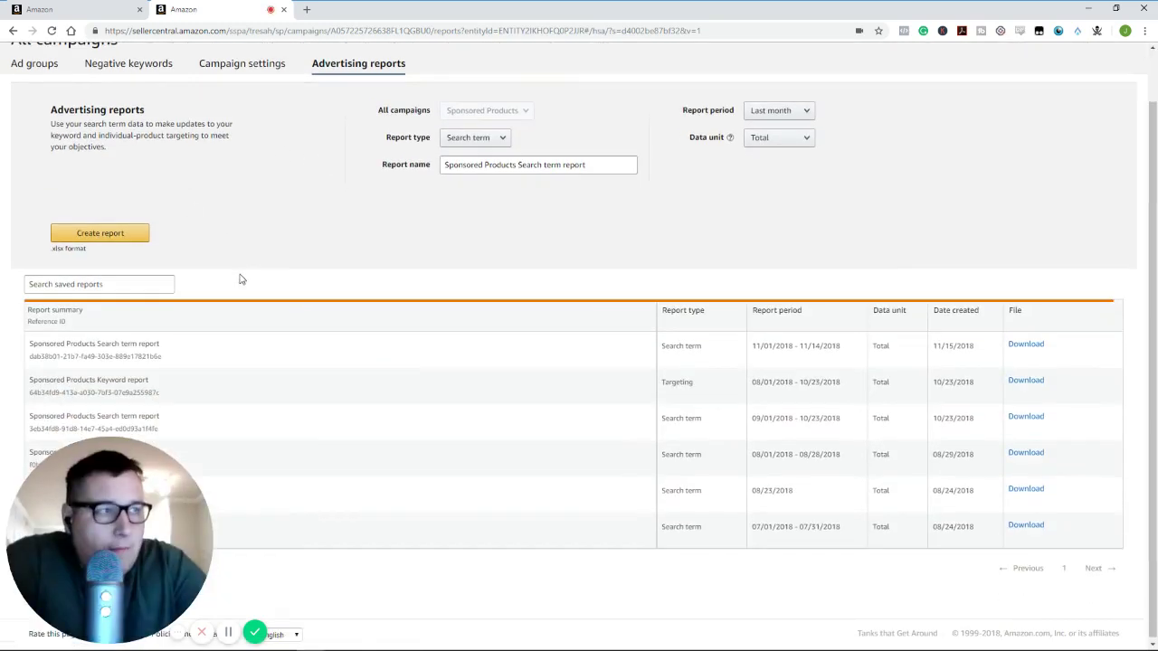
click(467, 137)
click(466, 138)
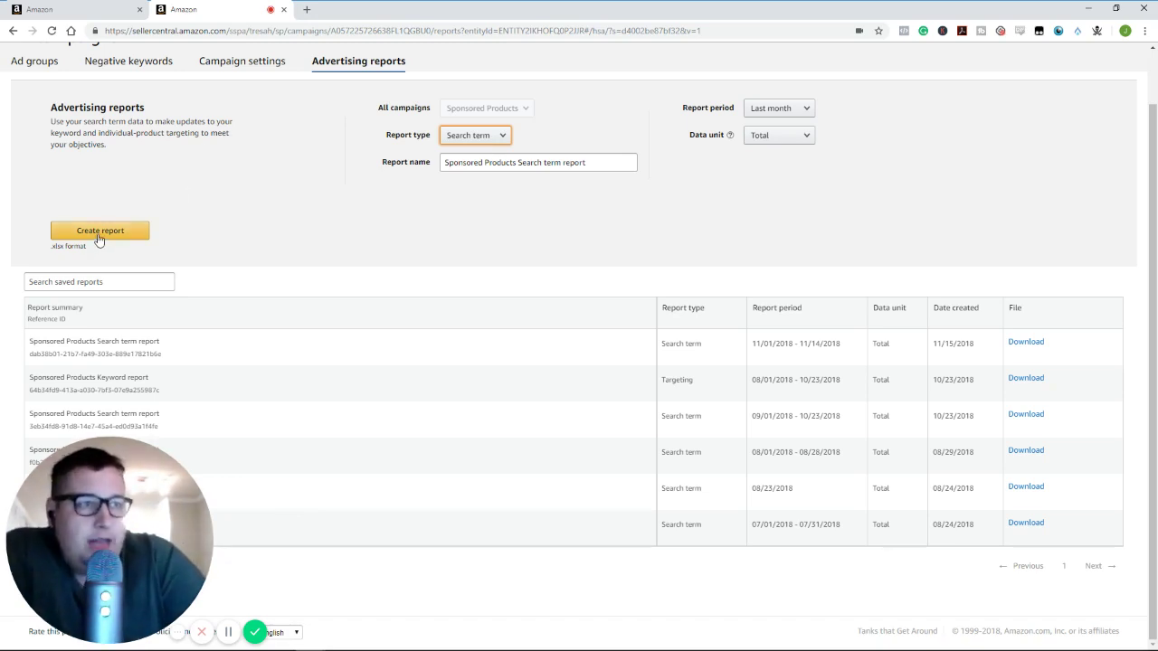
click(778, 108)
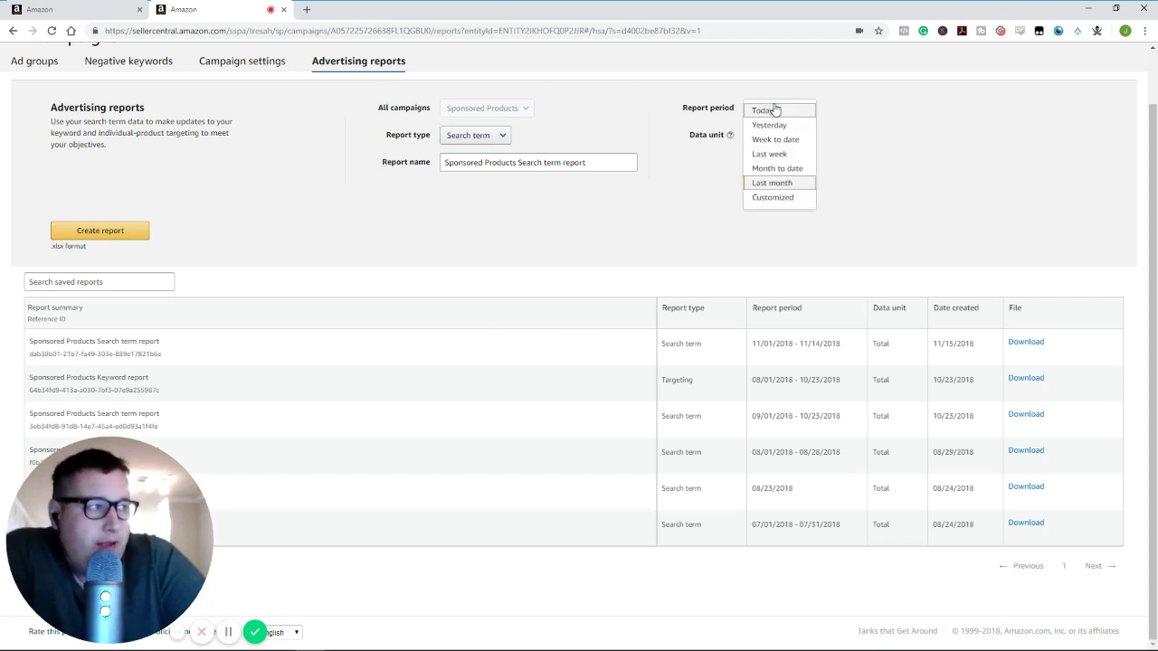
click(788, 172)
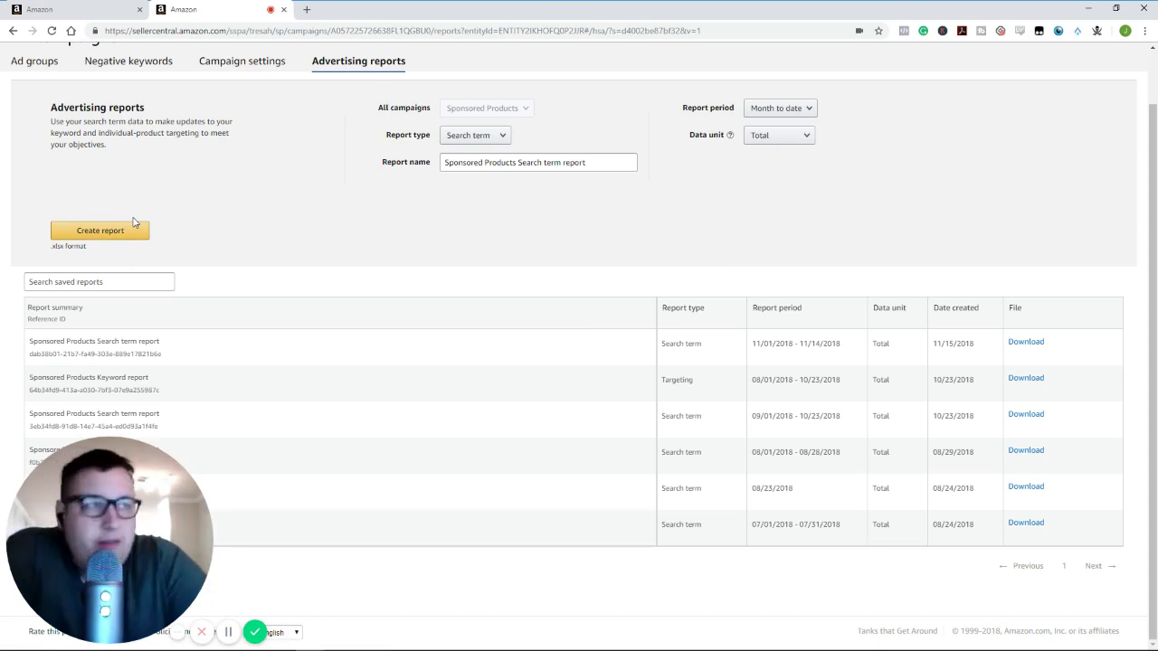
Step: In the BFCM SKAG 1 campaign, change the default keyword bid from 0.75 to 10.00 and enable Bid+ for top-of-search placements
click(64, 9)
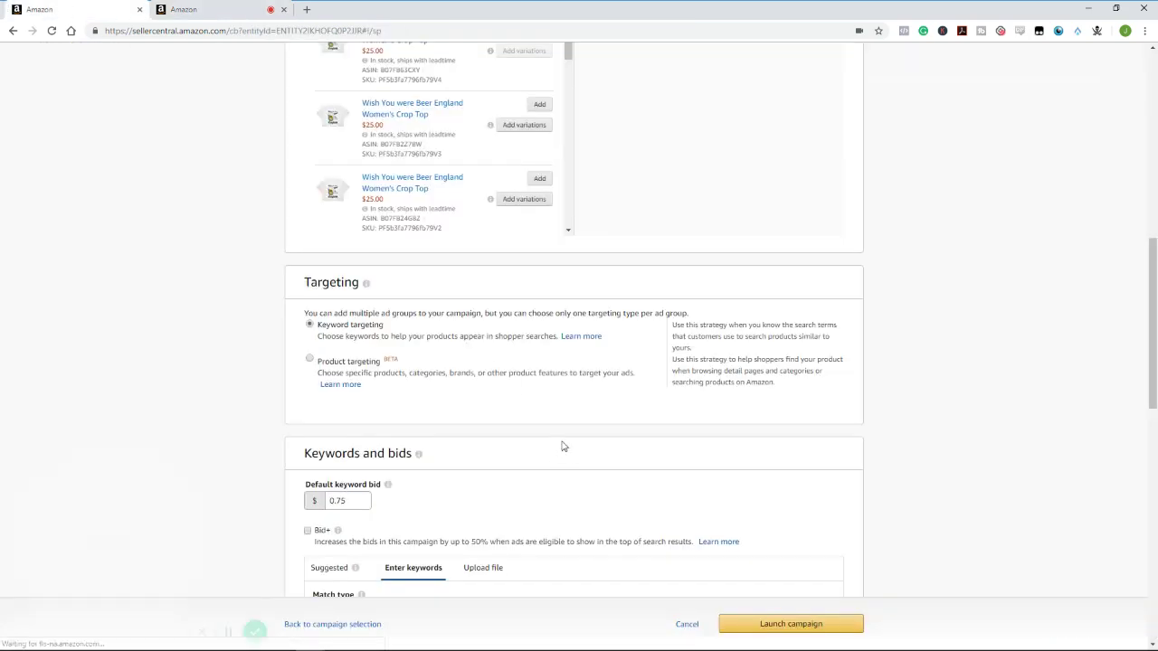
scroll(451, 548, down, 4)
click(410, 376)
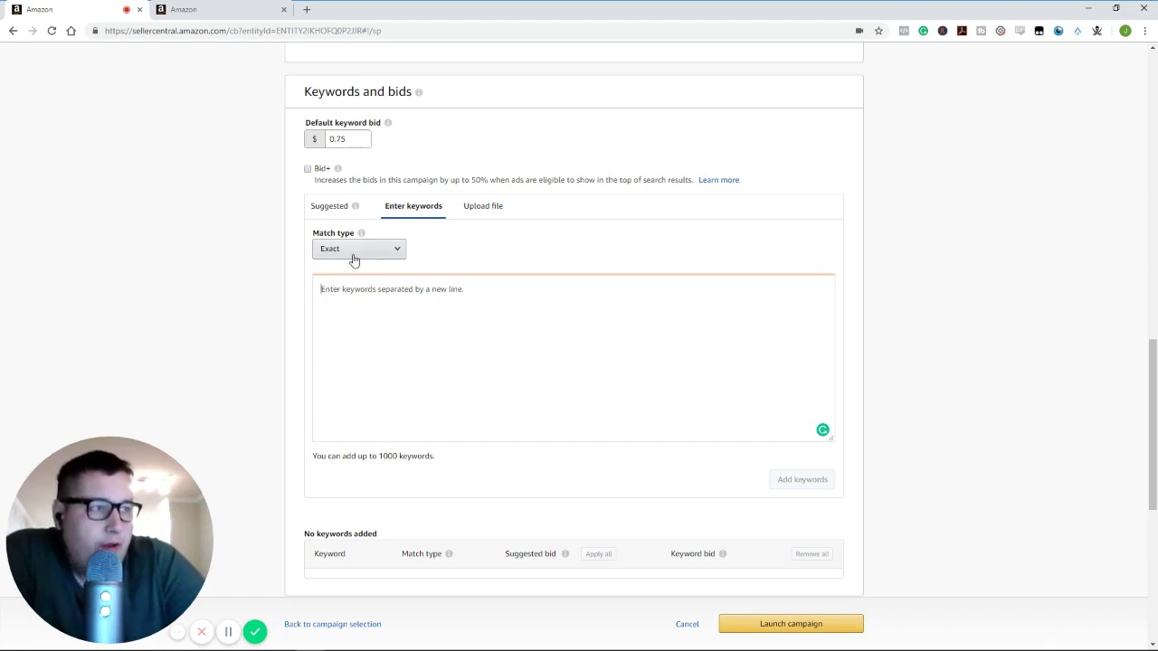
drag(357, 138, 283, 135)
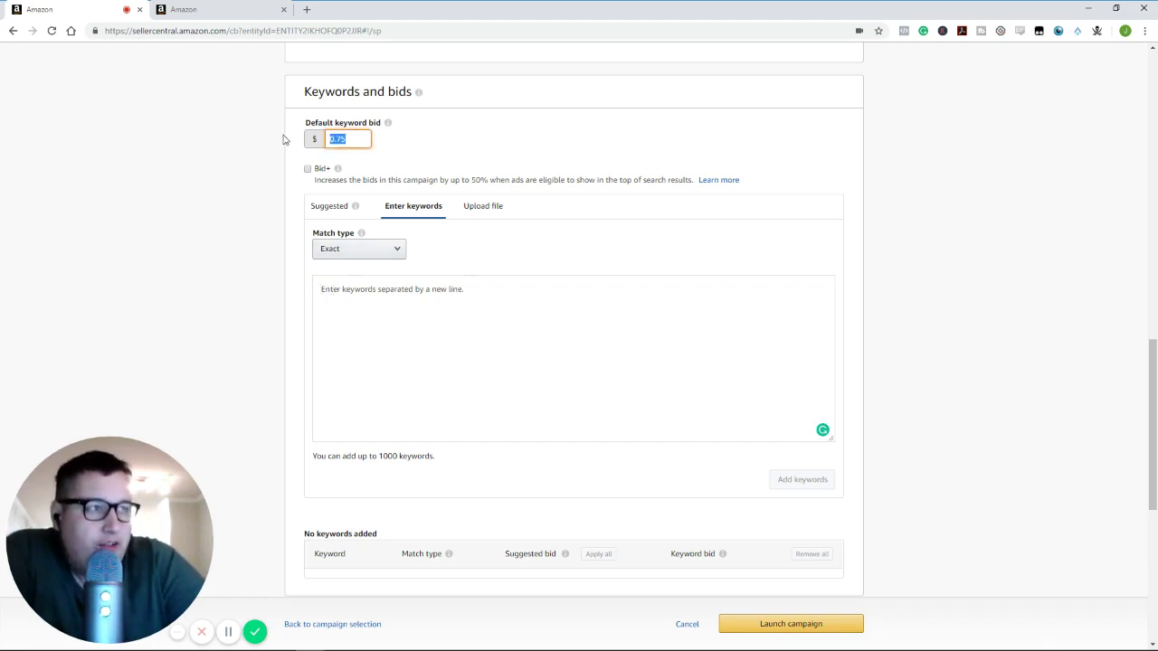
click(283, 136)
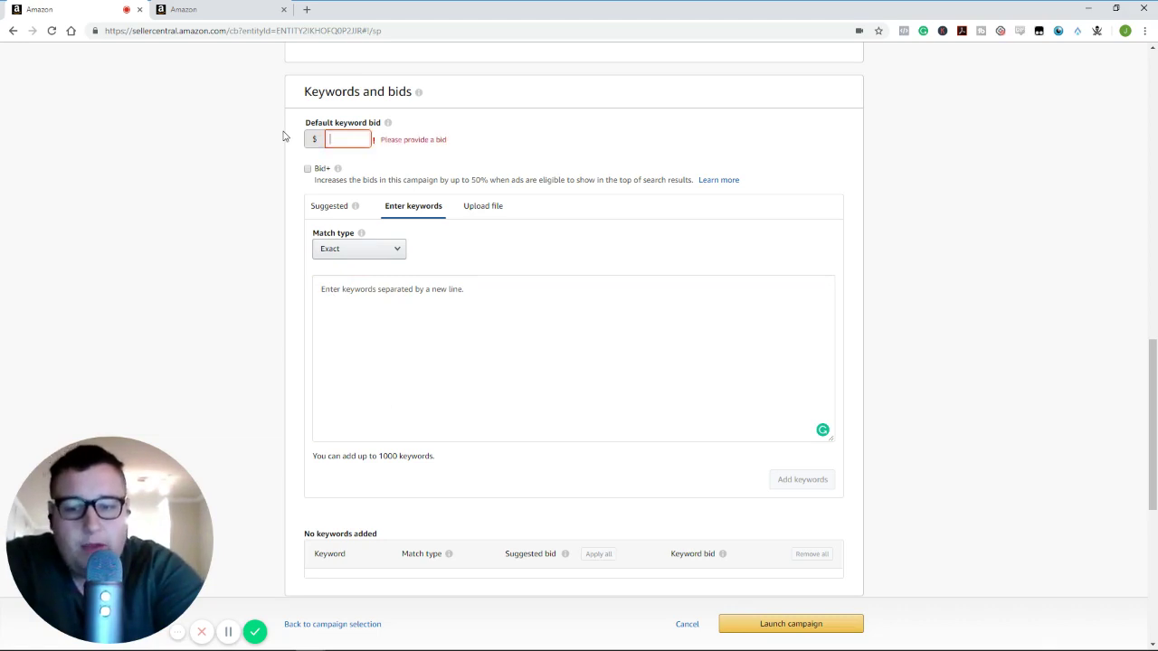
text(10)
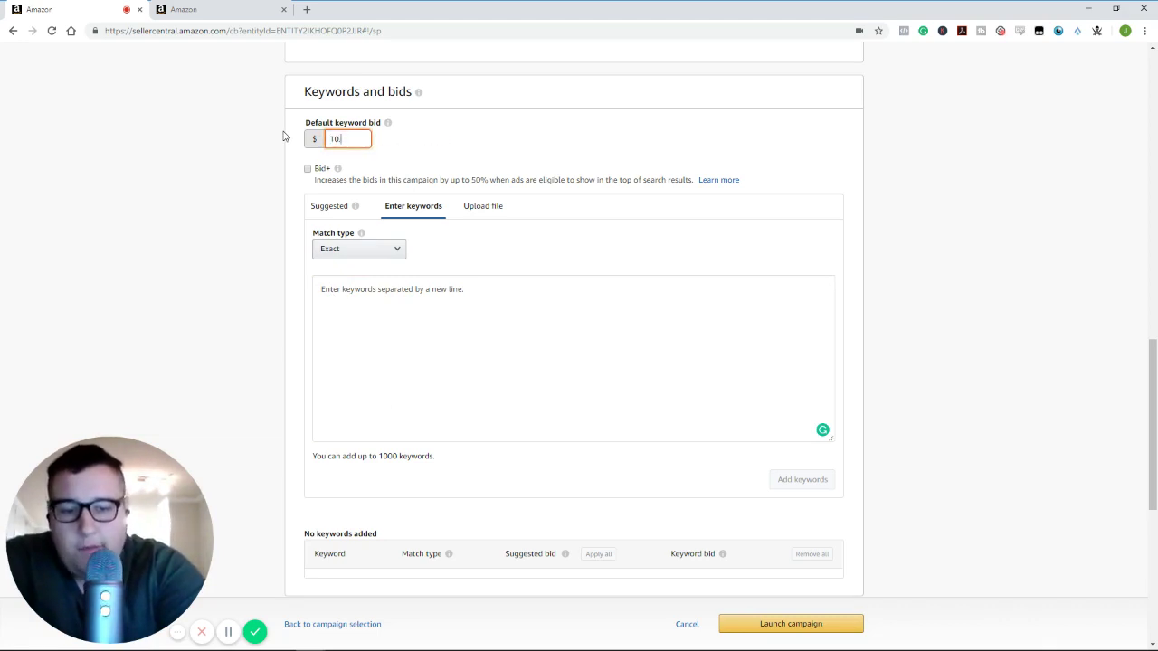
text(.00)
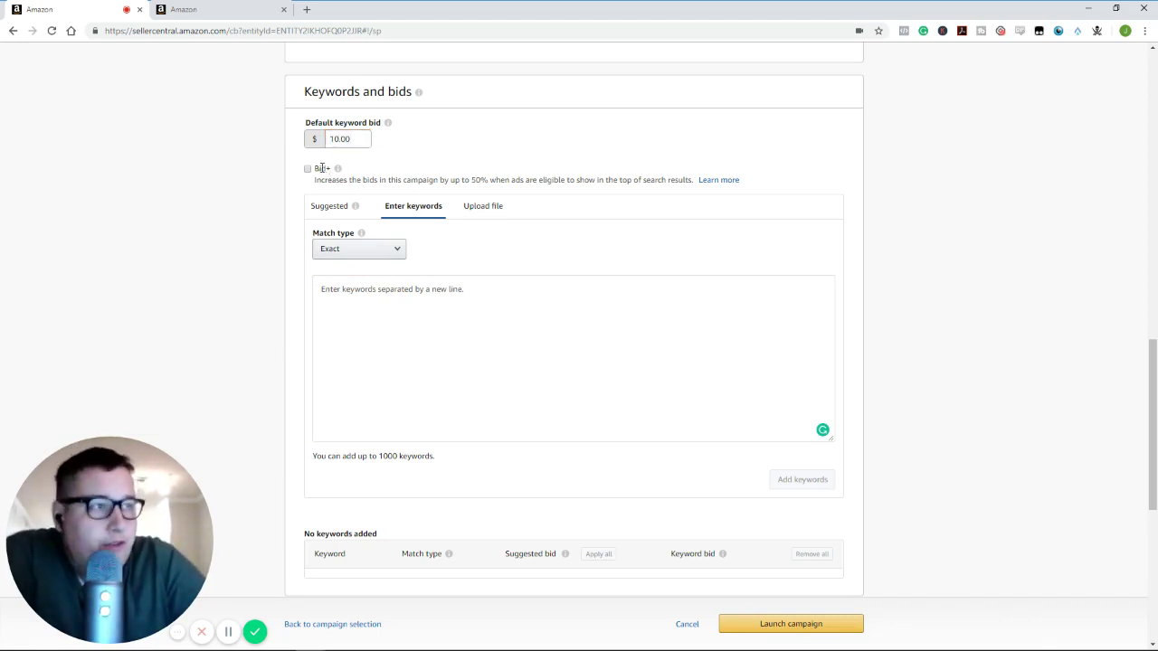
click(308, 169)
scroll(259, 295, up, 3)
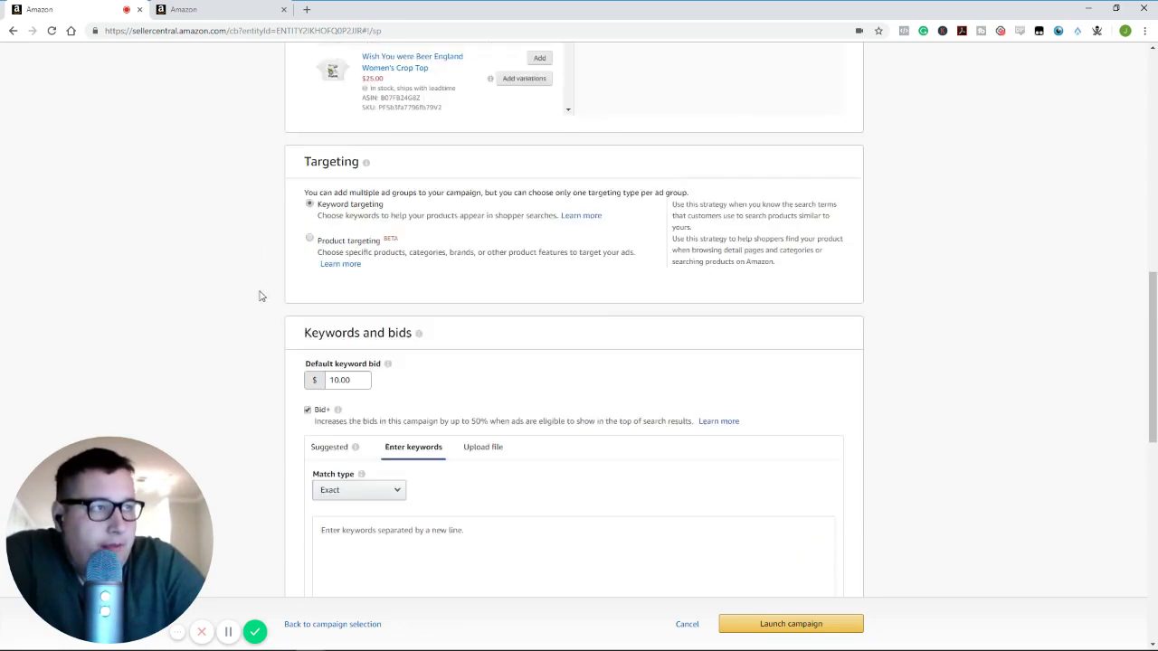
scroll(272, 328, up, 4)
scroll(250, 320, down, 3)
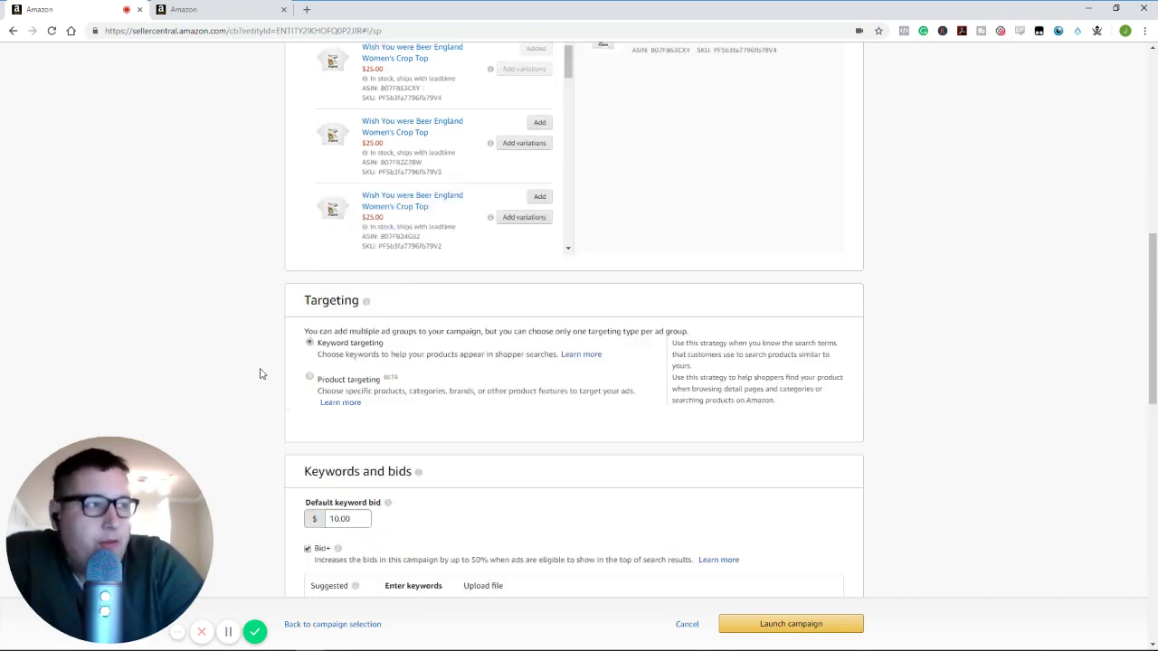
scroll(258, 372, up, 10)
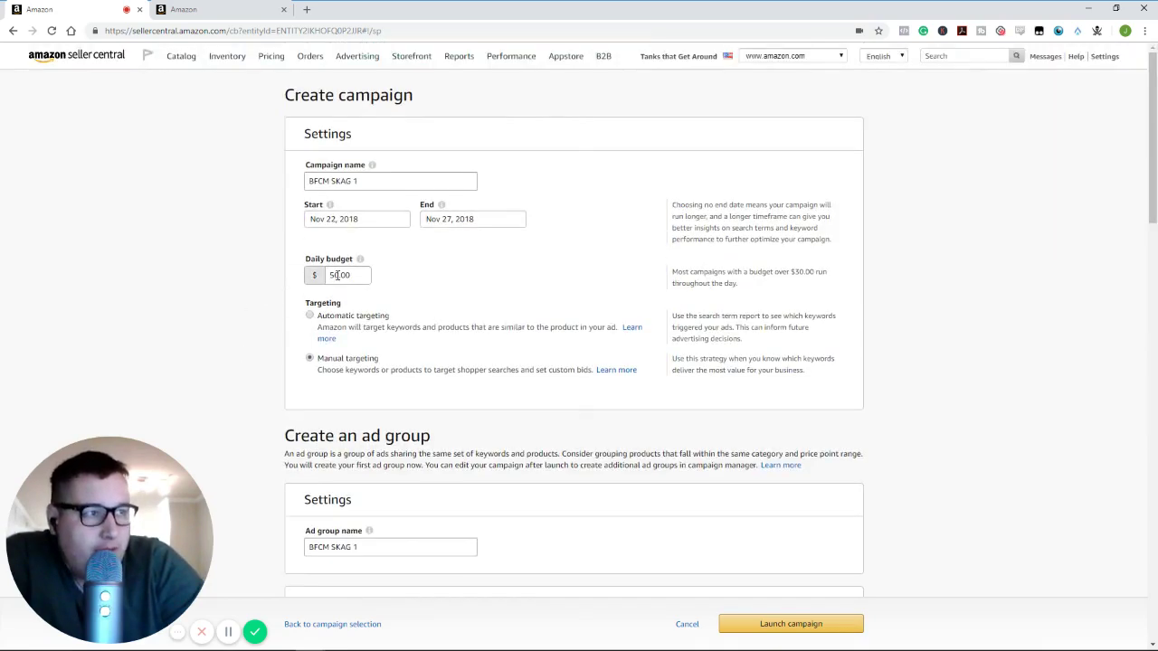
scroll(218, 365, down, 3)
scroll(219, 364, down, 4)
scroll(220, 367, down, 4)
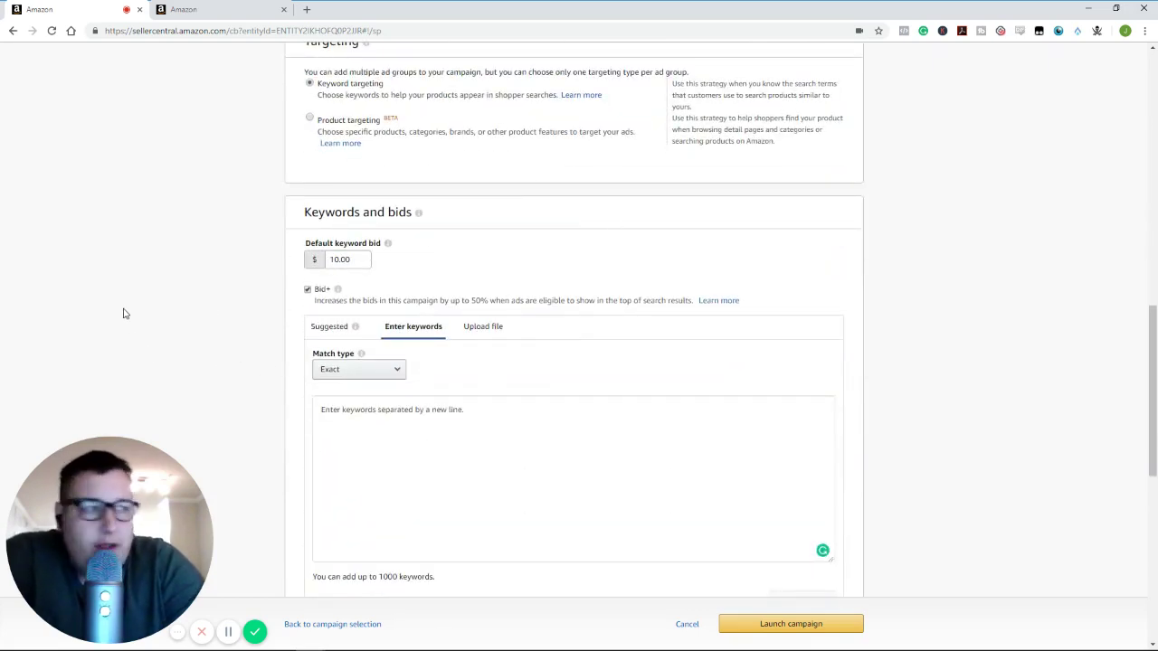
scroll(136, 334, down, 4)
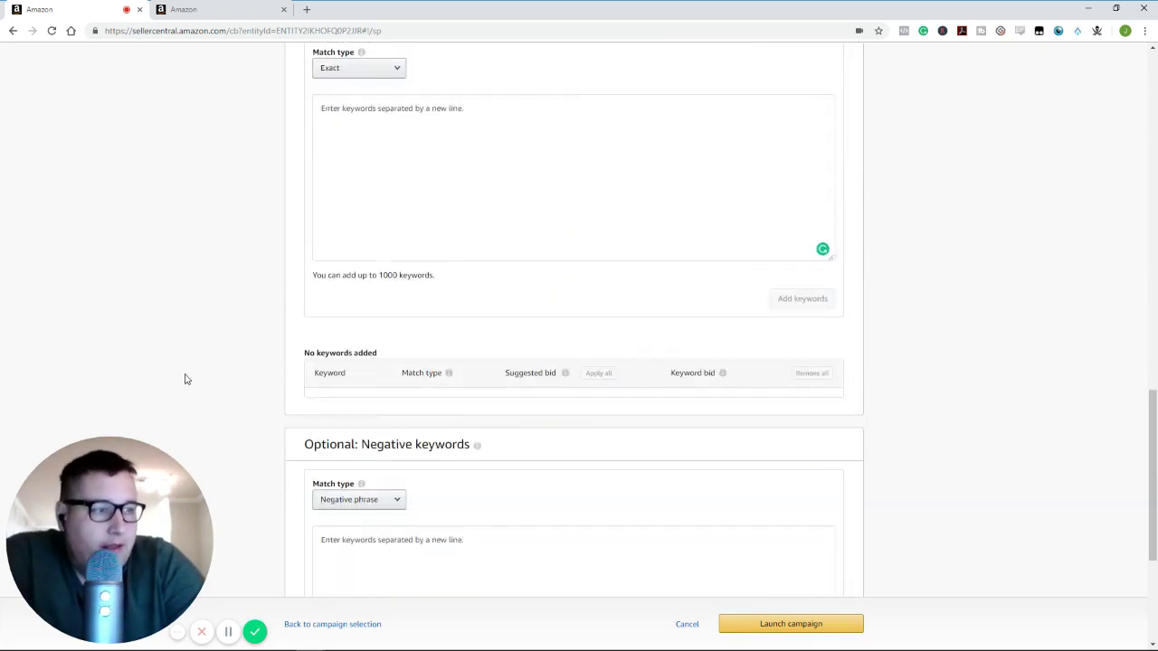